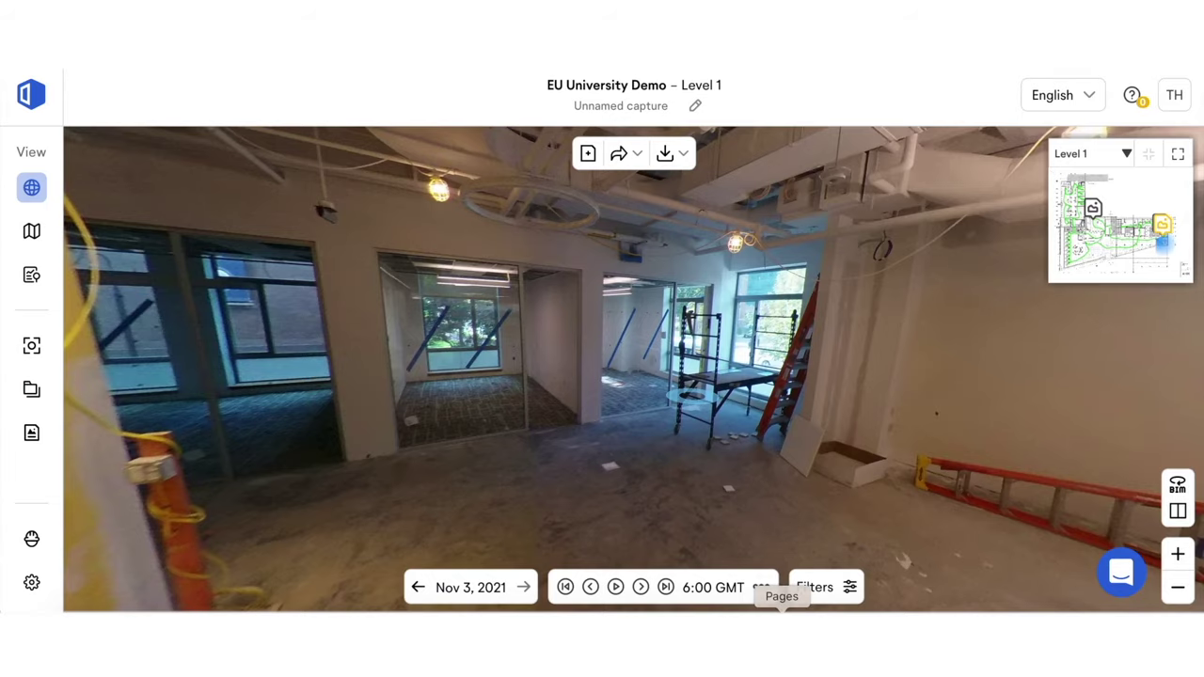
- Look around the panorama and move to the capture point by the yellow-walled doorways
{"action": "mouse_move", "coordinate": [755, 454]}
{"action": "left_mouse_down"}
{"action": "mouse_move", "coordinate": [617, 449]}
{"action": "mouse_move", "coordinate": [464, 467]}
{"action": "left_mouse_up"}
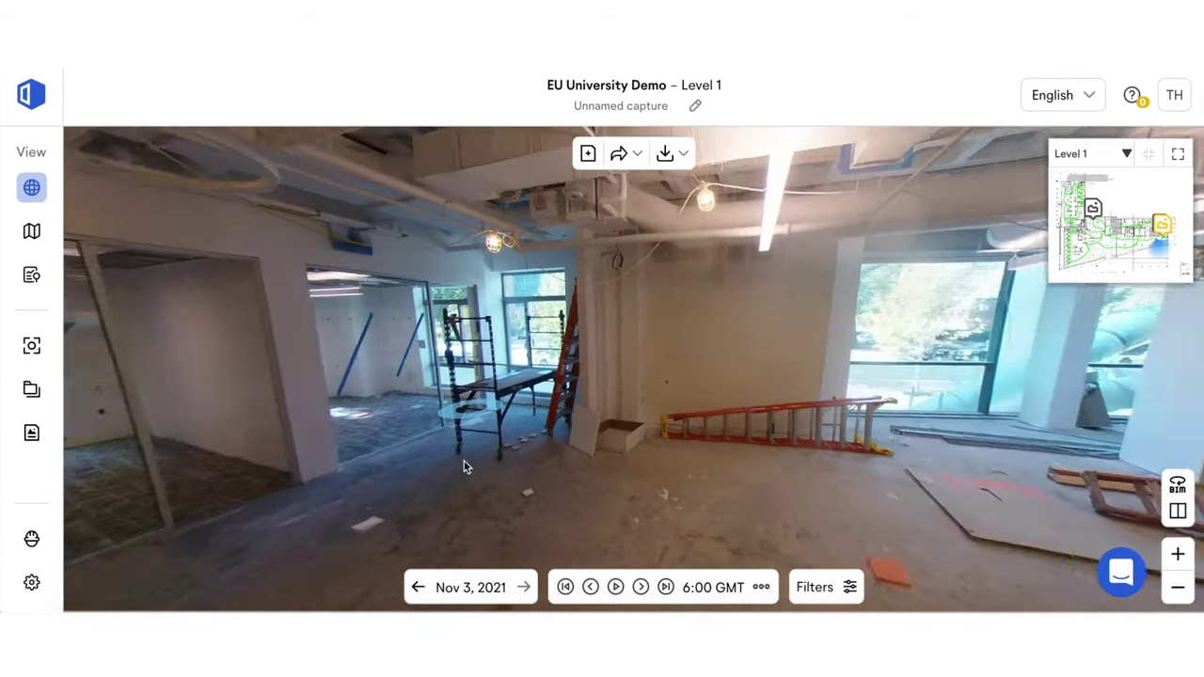
{"action": "mouse_move", "coordinate": [761, 438]}
{"action": "left_mouse_down"}
{"action": "mouse_move", "coordinate": [721, 452]}
{"action": "mouse_move", "coordinate": [543, 452]}
{"action": "left_mouse_up"}
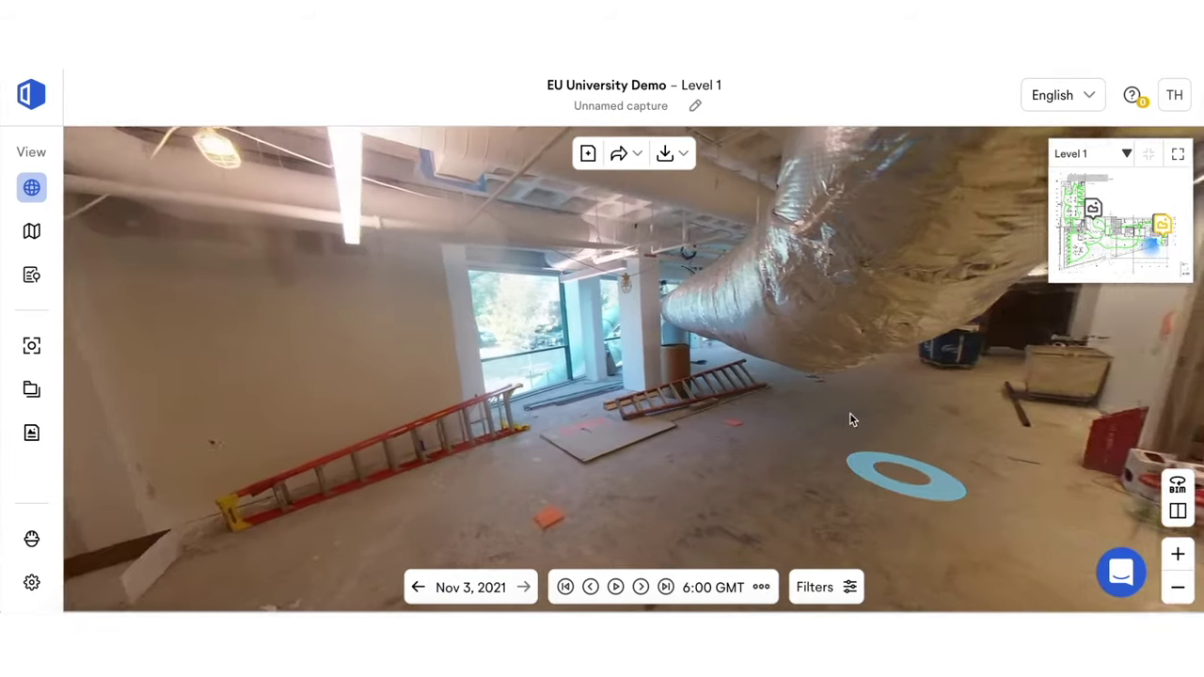
{"action": "left_click_drag", "start_coordinate": [850, 420], "coordinate": [498, 425]}
{"action": "left_click", "coordinate": [499, 425]}
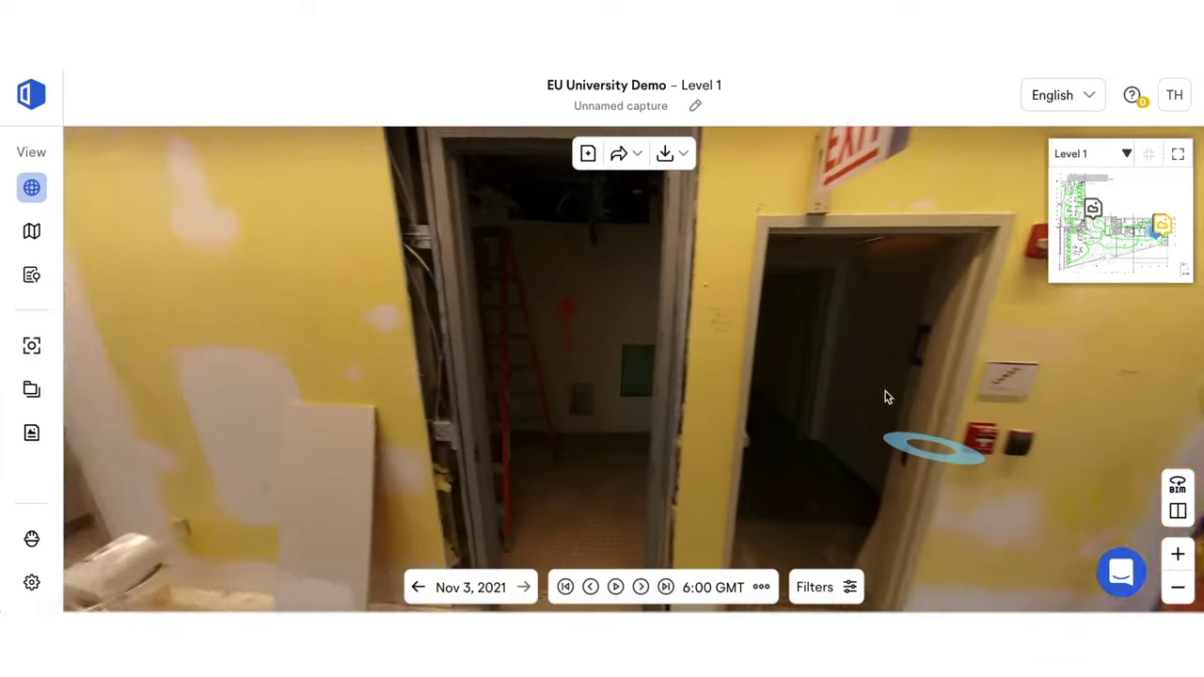
- Walk capture point by capture point down the hallway into the carpeted, windowed room
{"action": "mouse_move", "coordinate": [885, 391]}
{"action": "left_mouse_down"}
{"action": "mouse_move", "coordinate": [722, 368]}
{"action": "mouse_move", "coordinate": [508, 390]}
{"action": "left_mouse_up"}
{"action": "left_click", "coordinate": [507, 390]}
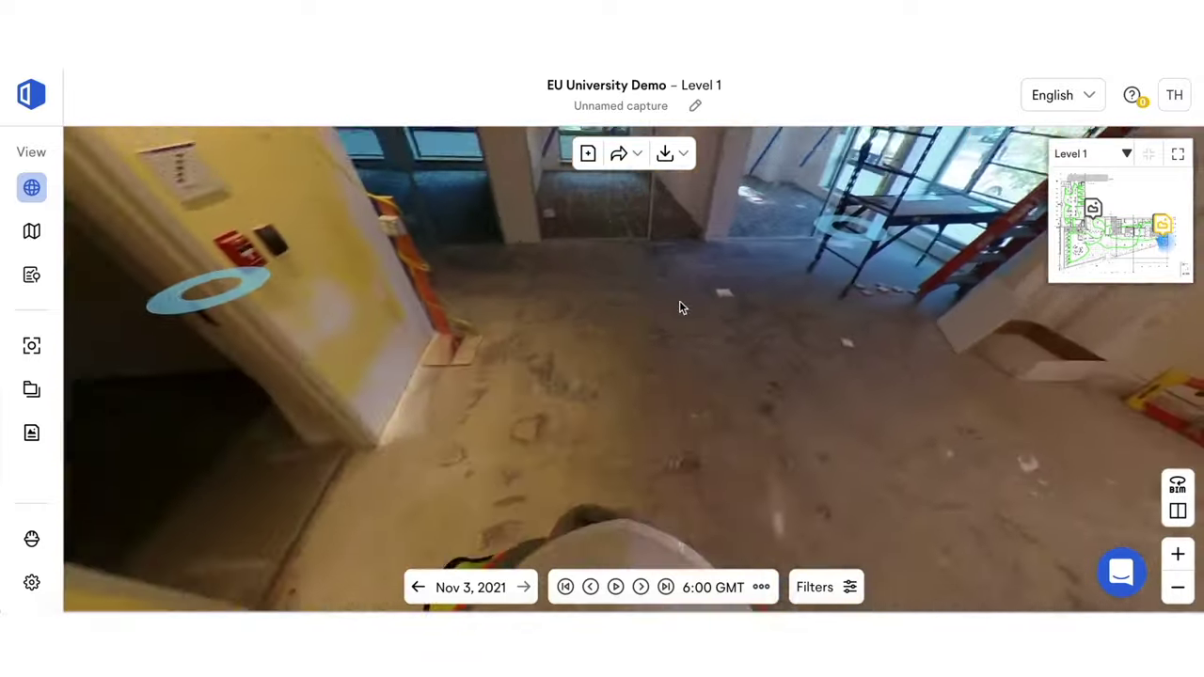
{"action": "mouse_move", "coordinate": [679, 300]}
{"action": "left_mouse_down"}
{"action": "mouse_move", "coordinate": [690, 200]}
{"action": "mouse_move", "coordinate": [691, 483]}
{"action": "left_mouse_up"}
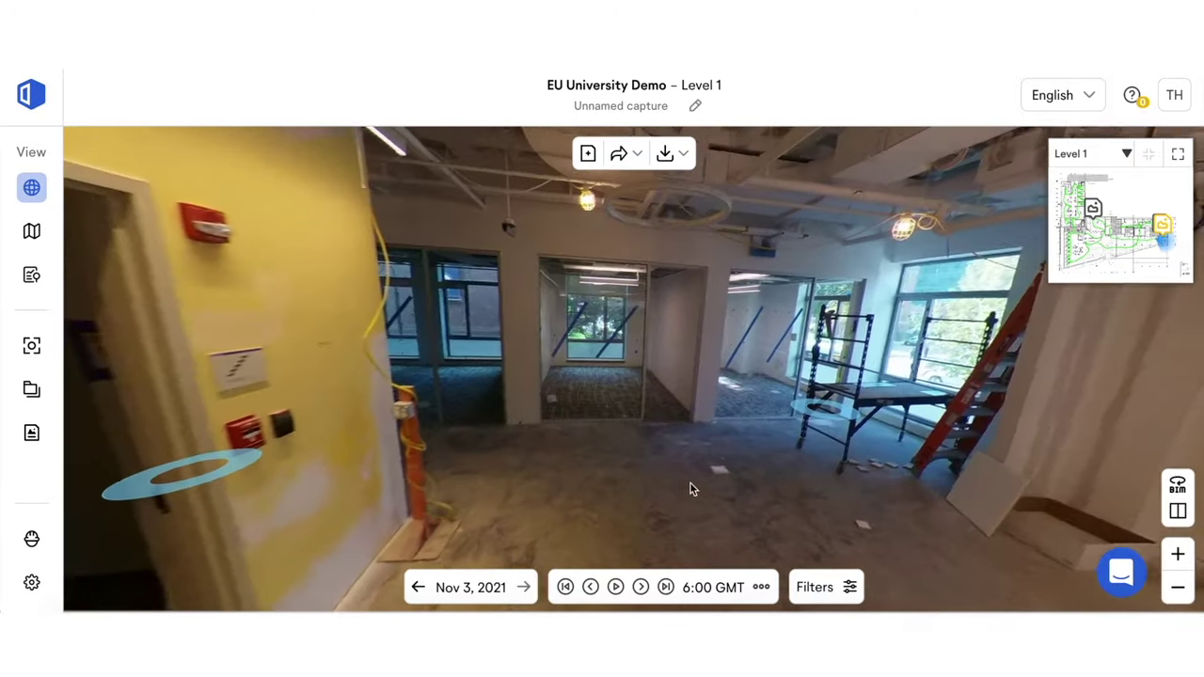
{"action": "left_click", "coordinate": [690, 483]}
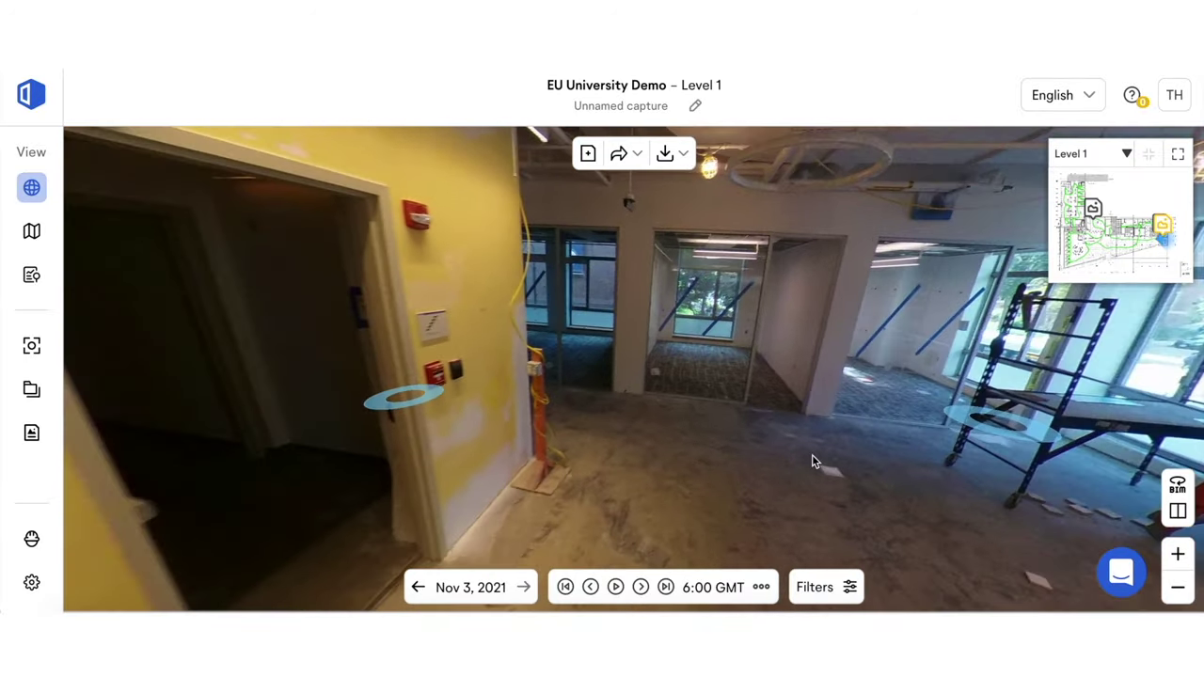
{"action": "left_click", "coordinate": [812, 454]}
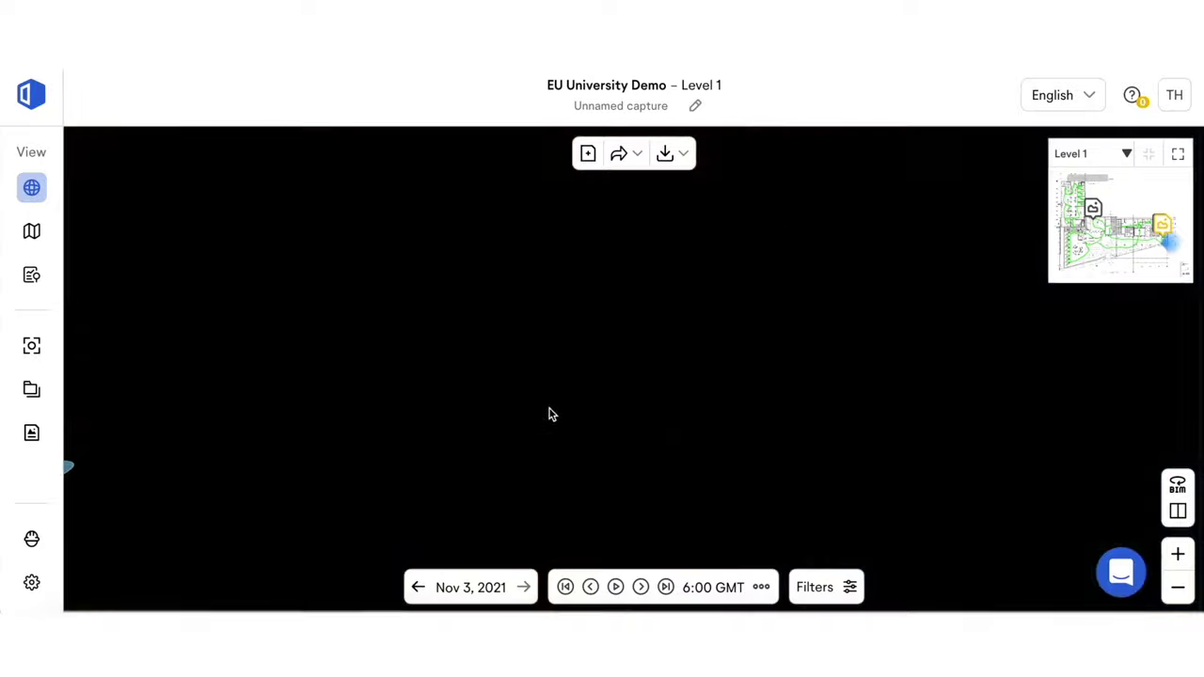
{"action": "left_click", "coordinate": [708, 369]}
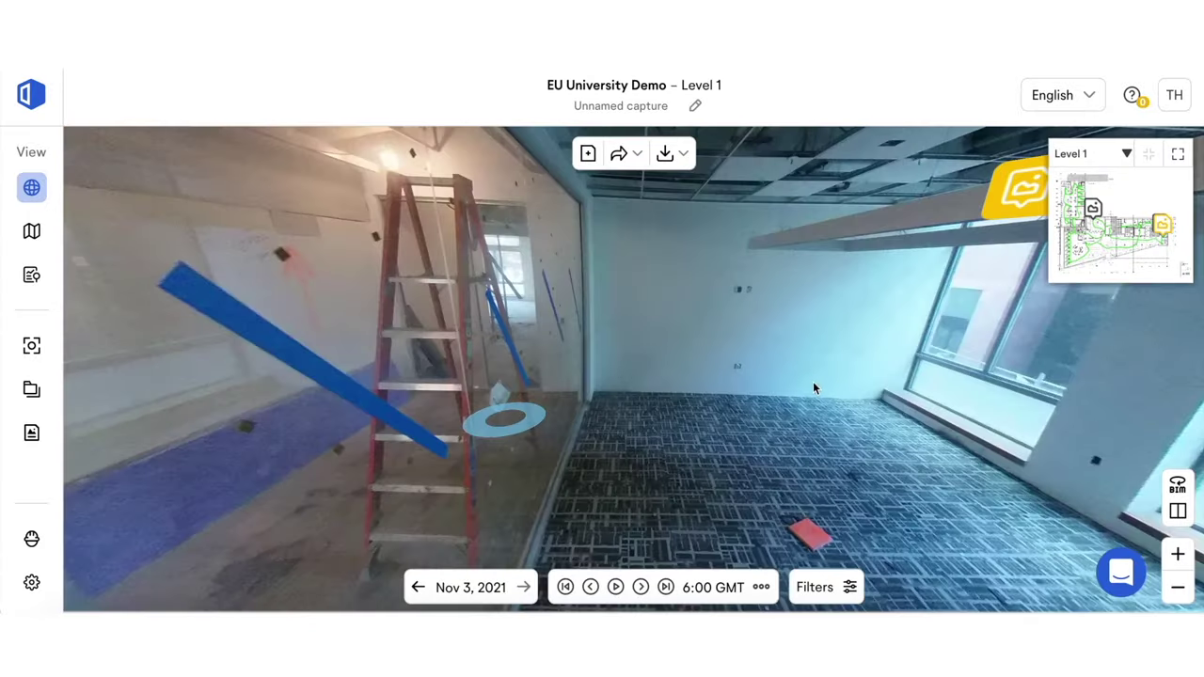
{"action": "left_click_drag", "start_coordinate": [812, 381], "coordinate": [585, 408]}
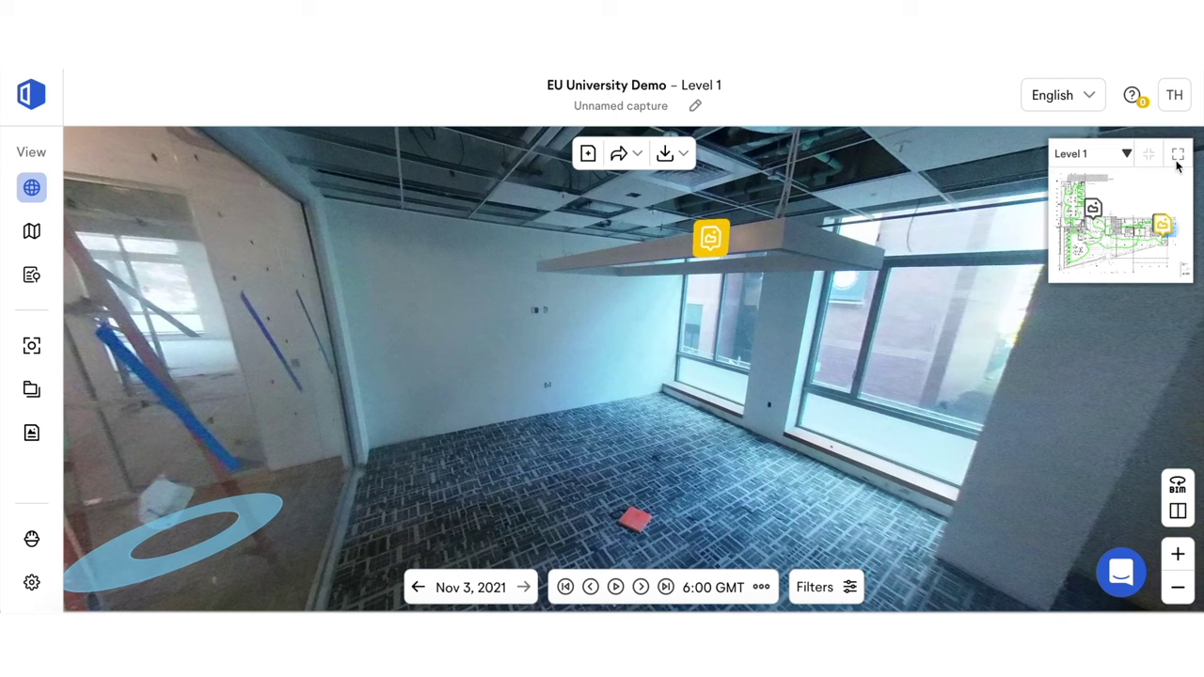
- Enlarge the floor plan and jump to a spot facing the office doorway
{"action": "left_click", "coordinate": [1176, 158]}
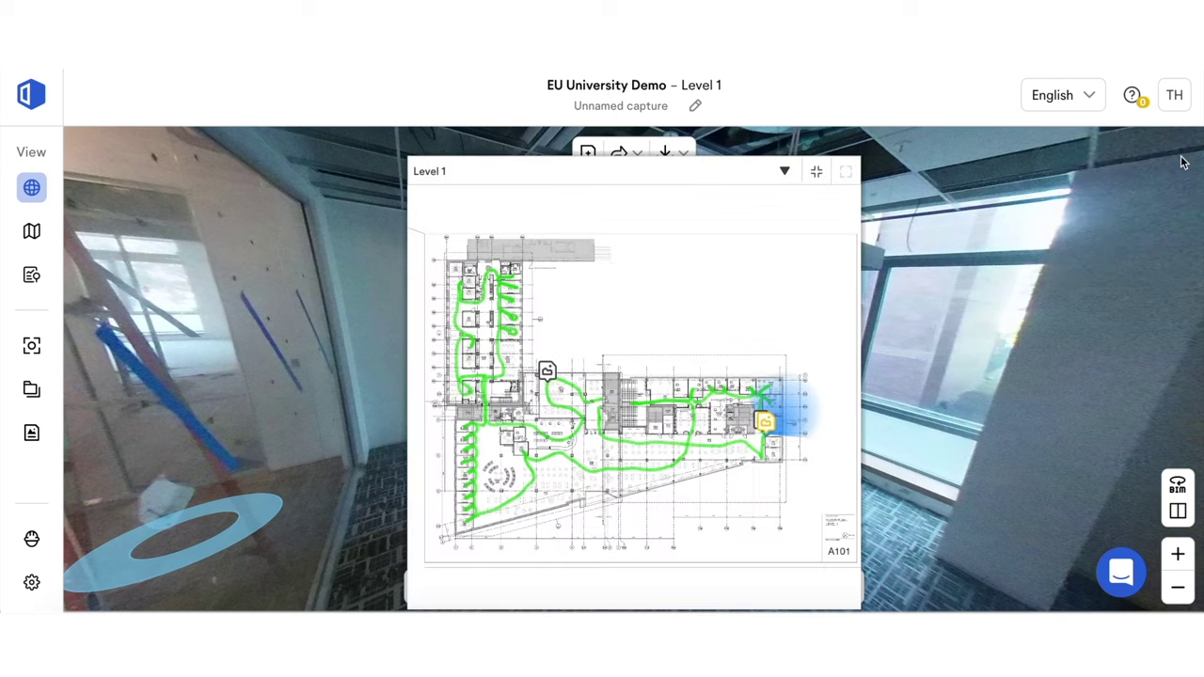
{"action": "left_click", "coordinate": [524, 454]}
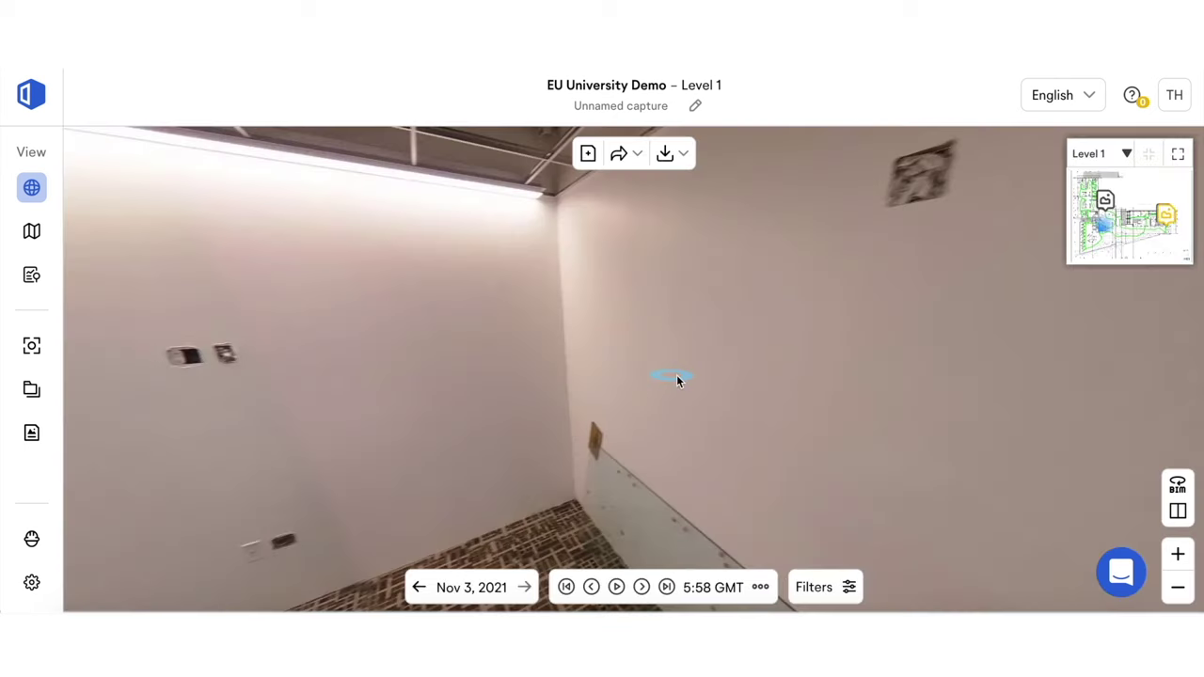
{"action": "mouse_move", "coordinate": [677, 379]}
{"action": "left_mouse_down"}
{"action": "mouse_move", "coordinate": [398, 358]}
{"action": "mouse_move", "coordinate": [677, 344]}
{"action": "mouse_move", "coordinate": [447, 395]}
{"action": "mouse_move", "coordinate": [602, 423]}
{"action": "mouse_move", "coordinate": [473, 408]}
{"action": "mouse_move", "coordinate": [517, 438]}
{"action": "left_mouse_up"}
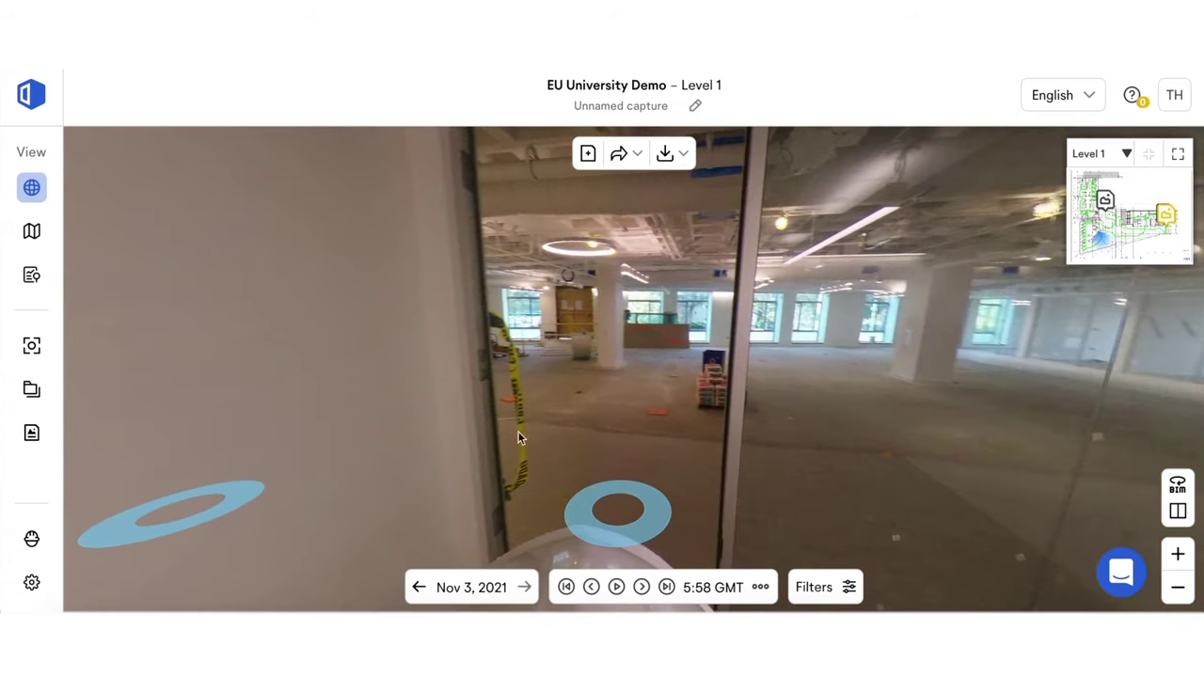
- Walk through the doorway into the open office and step one frame forward and back
{"action": "left_click", "coordinate": [618, 492]}
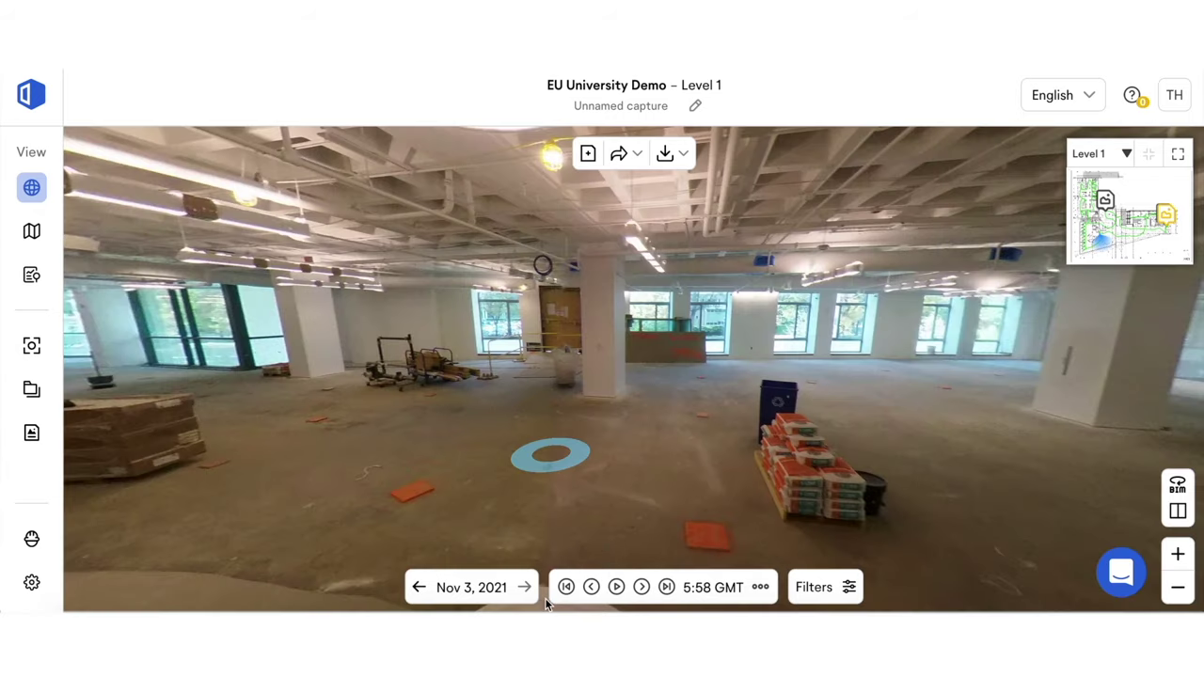
{"action": "left_click", "coordinate": [640, 588]}
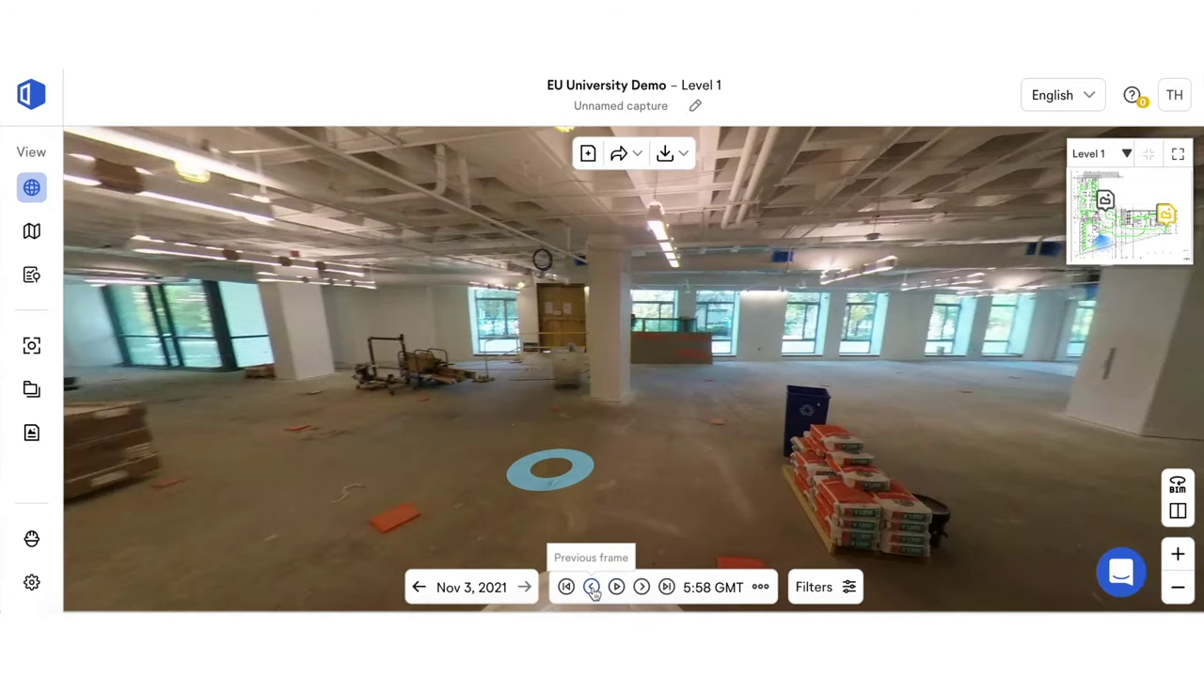
{"action": "left_click", "coordinate": [591, 588]}
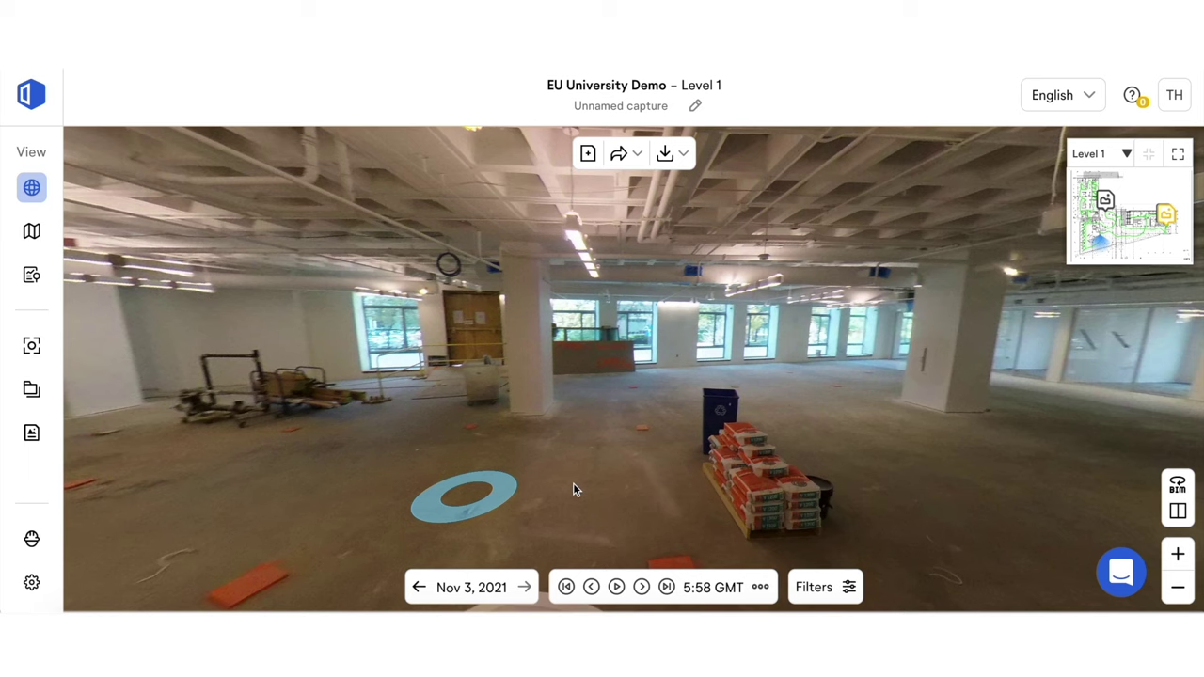
- Switch the view to the July 14, 2021 capture using the date calendar
{"action": "left_click", "coordinate": [459, 589]}
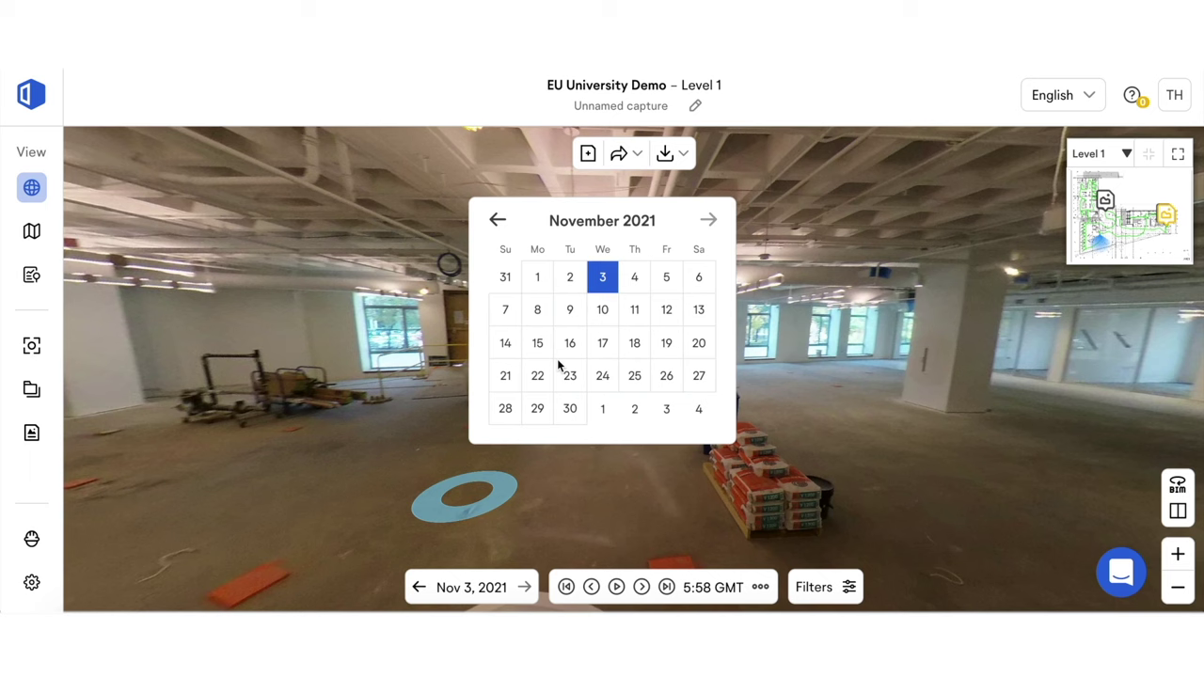
{"action": "left_click", "coordinate": [498, 221]}
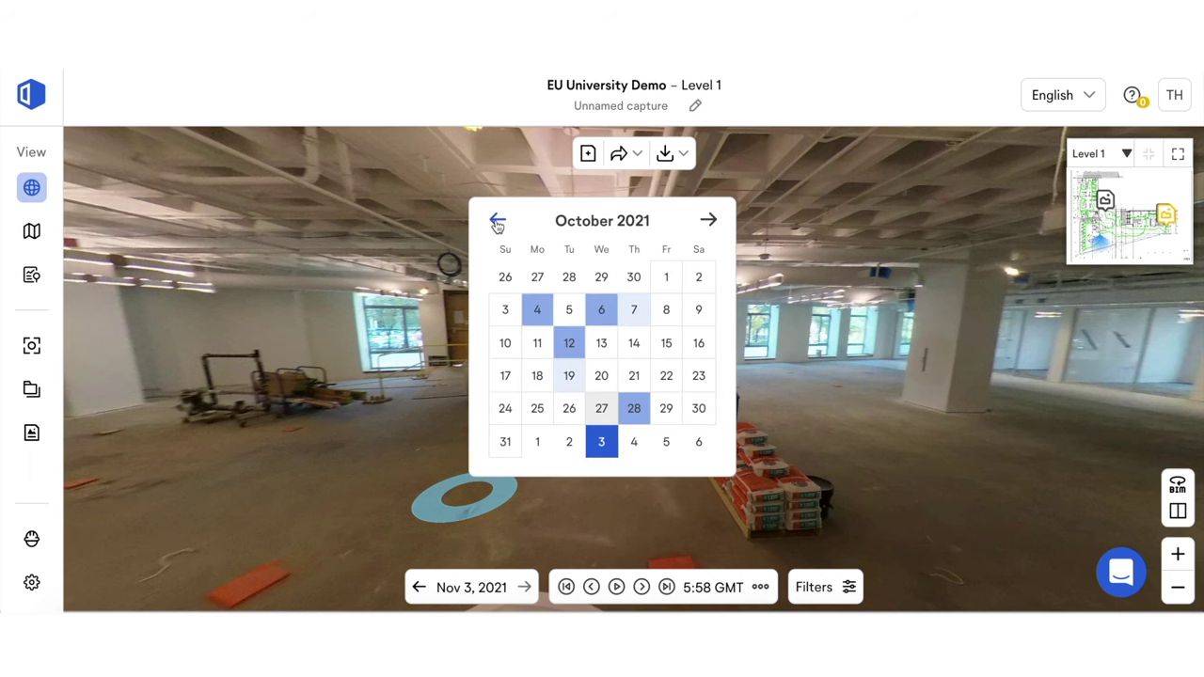
{"action": "double_click", "coordinate": [497, 221]}
{"action": "left_click", "coordinate": [497, 223]}
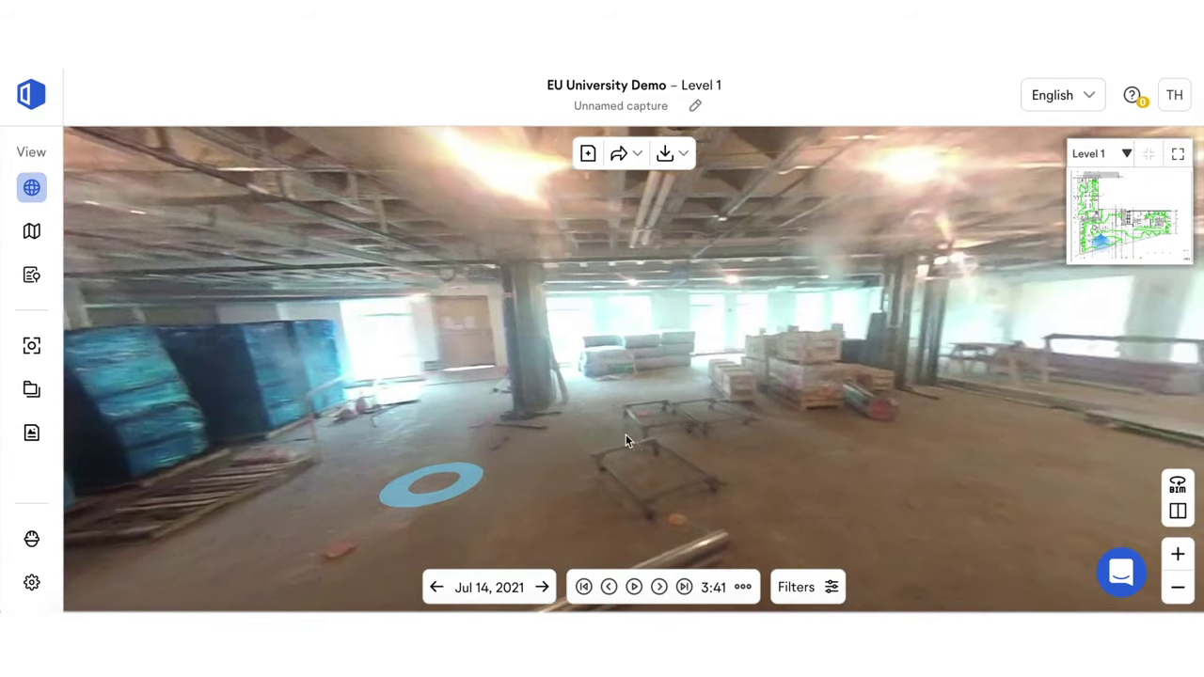
- Walk toward the blue-wrapped pallets and carts, then split the viewer into two panes
{"action": "left_click", "coordinate": [626, 439]}
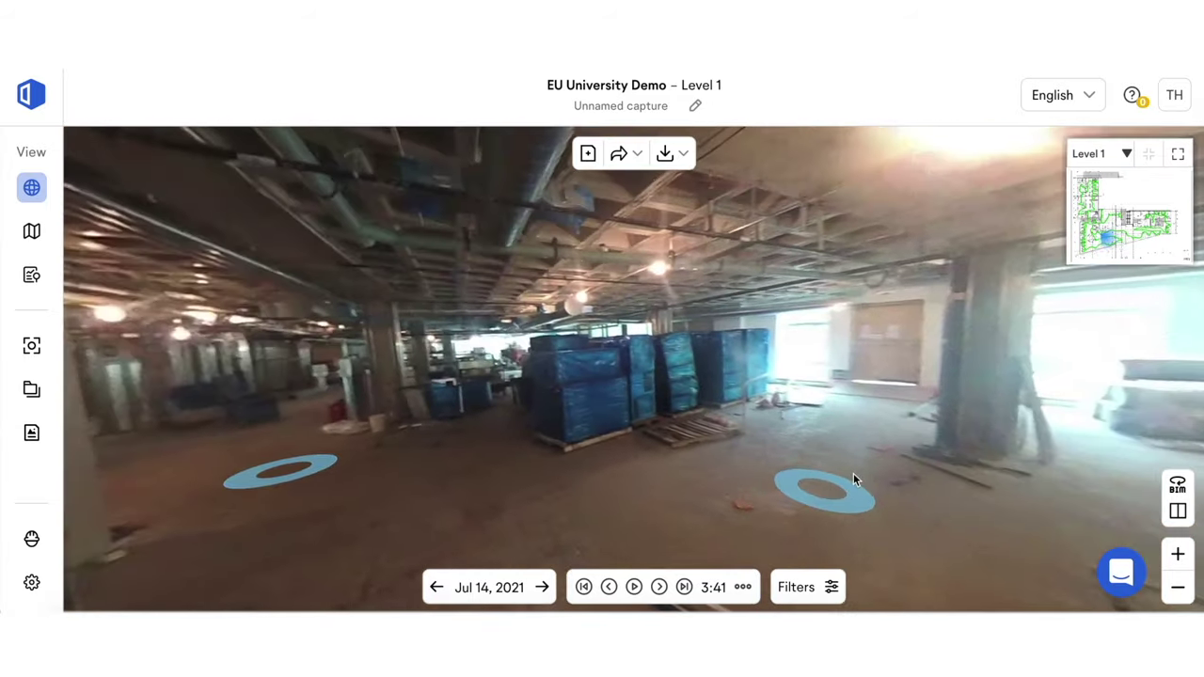
{"action": "left_click", "coordinate": [853, 480]}
{"action": "left_click", "coordinate": [703, 460]}
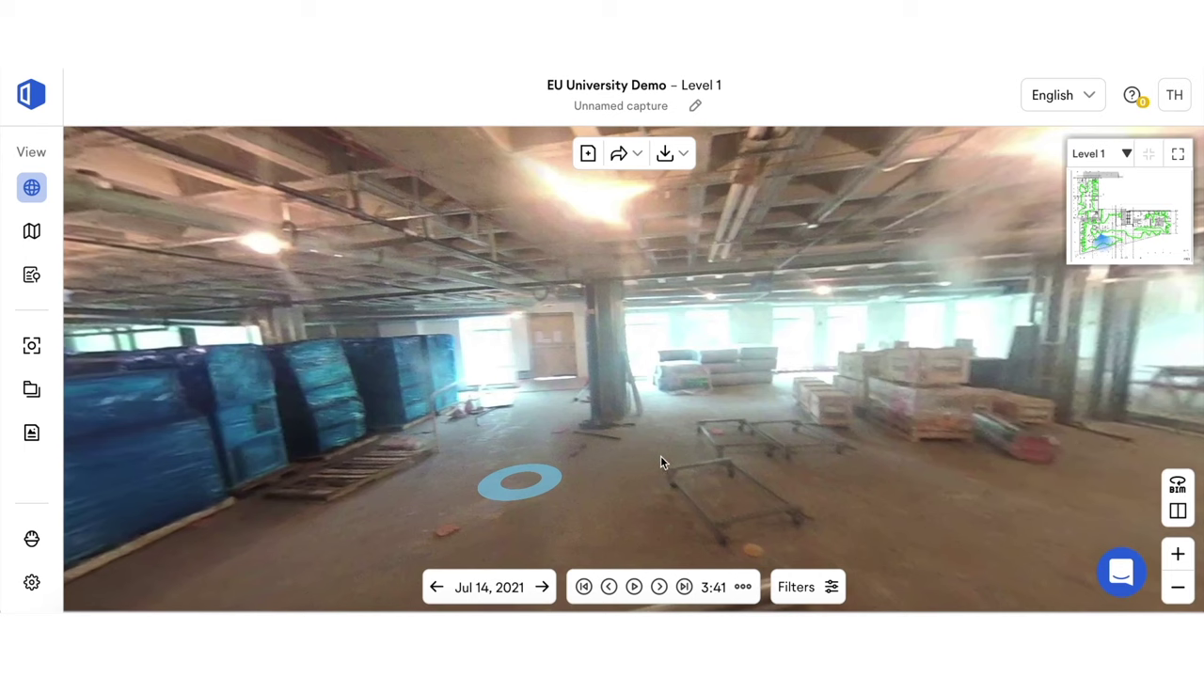
{"action": "left_click", "coordinate": [1178, 511]}
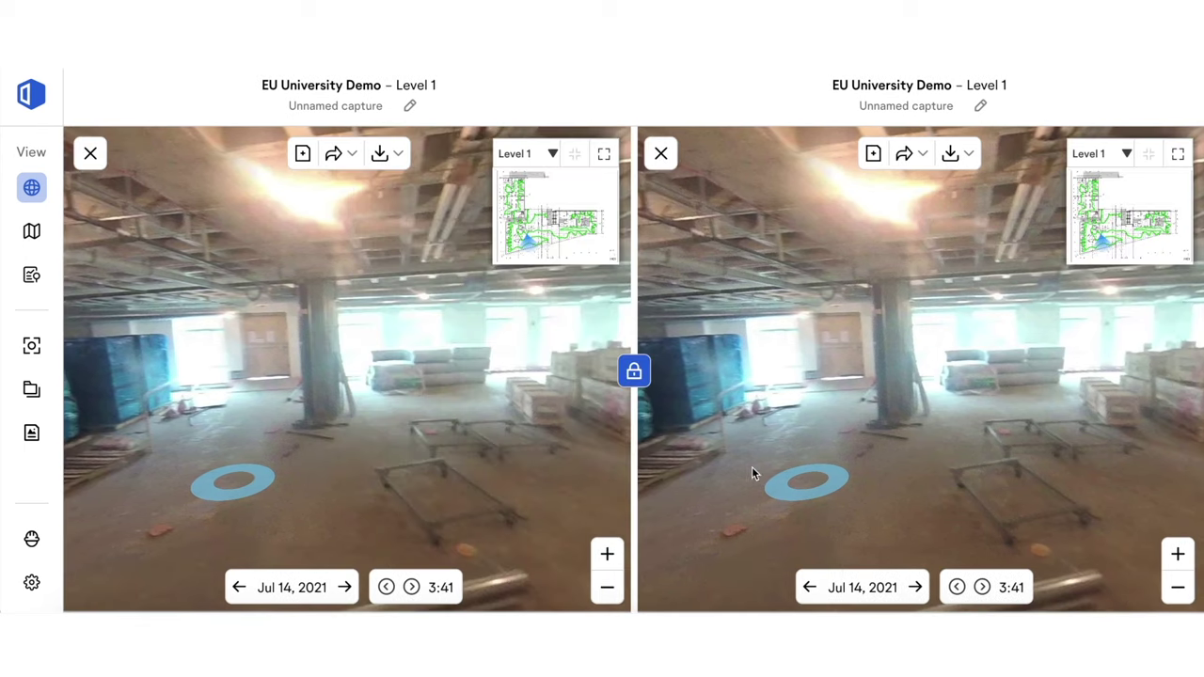
- Set the right pane to the Nov 3, 2021 capture and lock both panes to rotate together
{"action": "left_click", "coordinate": [865, 588]}
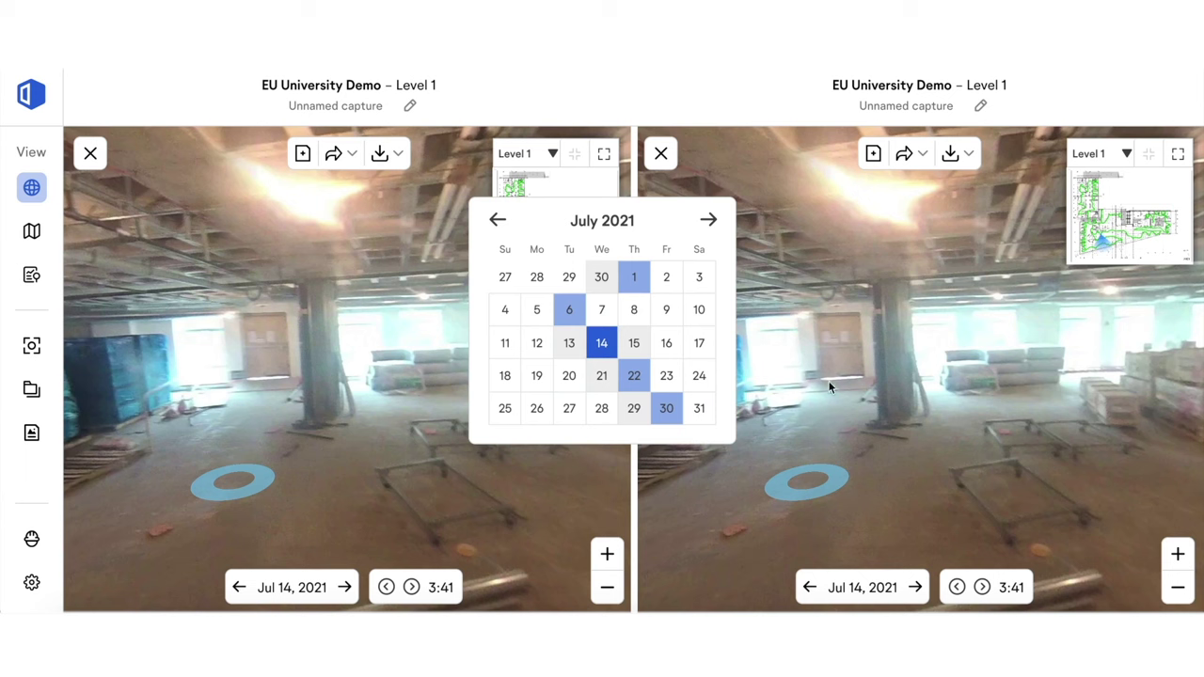
{"action": "left_click", "coordinate": [712, 224]}
{"action": "left_click", "coordinate": [712, 226]}
{"action": "left_click", "coordinate": [712, 226]}
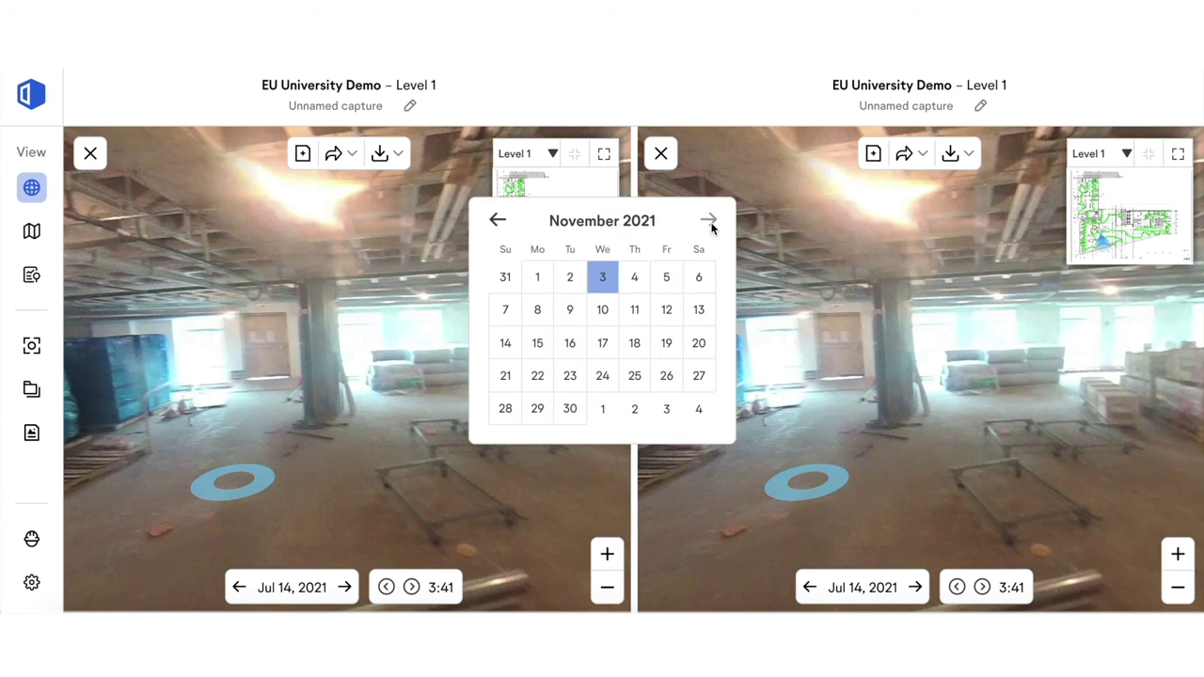
{"action": "left_click", "coordinate": [602, 277]}
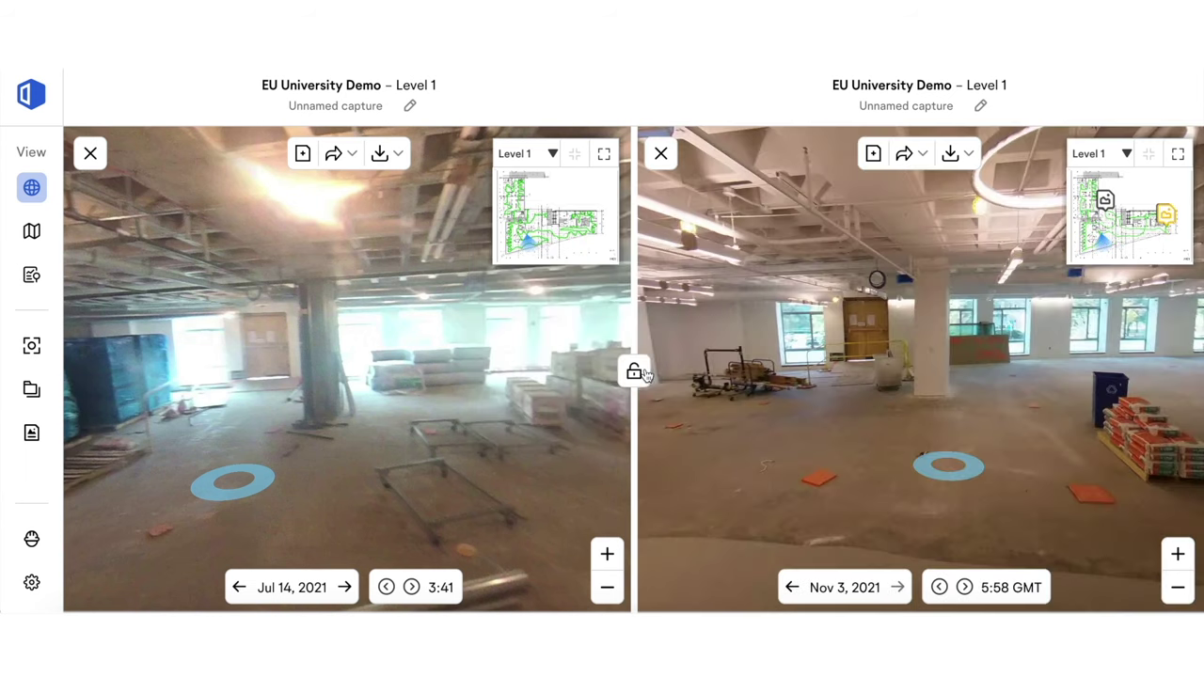
{"action": "left_click", "coordinate": [644, 373]}
{"action": "mouse_move", "coordinate": [553, 424]}
{"action": "left_mouse_down"}
{"action": "mouse_move", "coordinate": [383, 432]}
{"action": "mouse_move", "coordinate": [413, 460]}
{"action": "mouse_move", "coordinate": [317, 460]}
{"action": "mouse_move", "coordinate": [454, 443]}
{"action": "mouse_move", "coordinate": [366, 453]}
{"action": "left_mouse_up"}
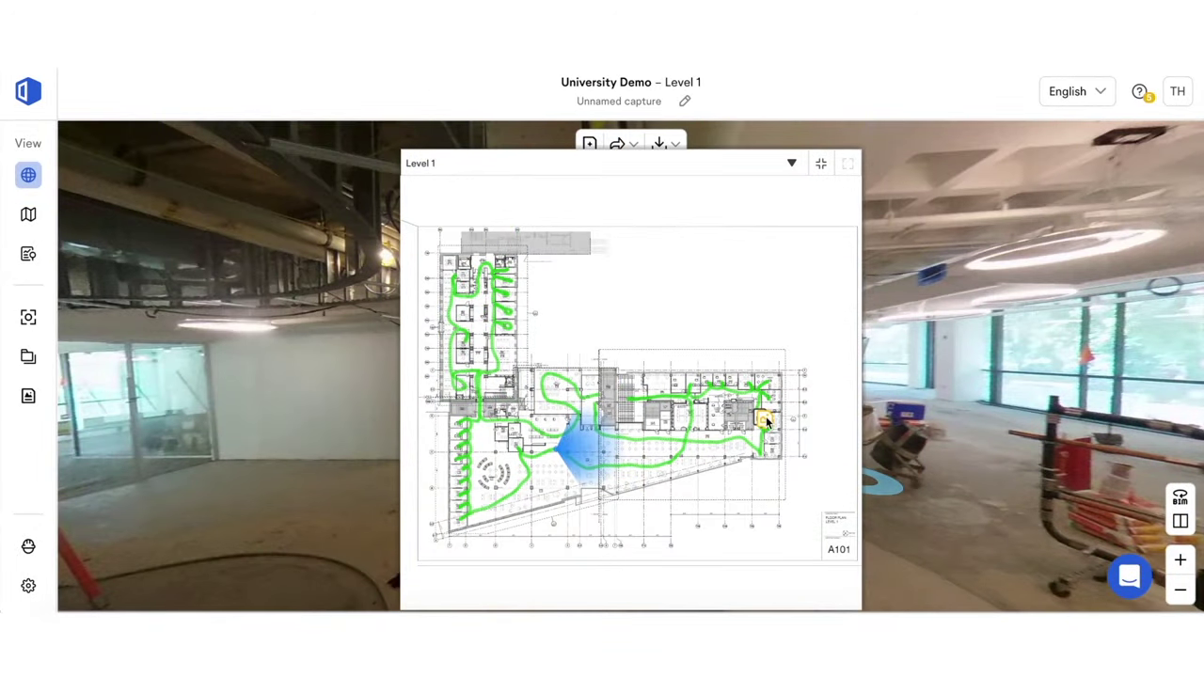
- Open the panorama at a floor-plan spot and open the Priority 3 'Check PAT testing' field note
{"action": "left_click", "coordinate": [768, 423]}
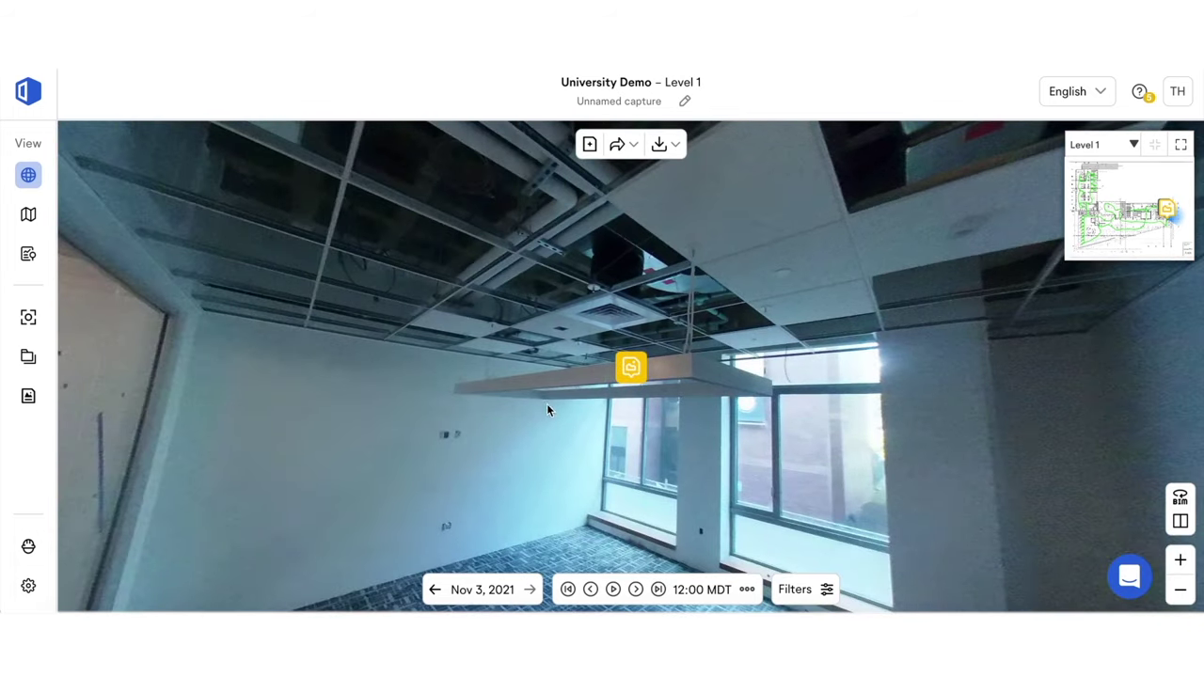
{"action": "left_click_drag", "start_coordinate": [547, 411], "coordinate": [613, 393]}
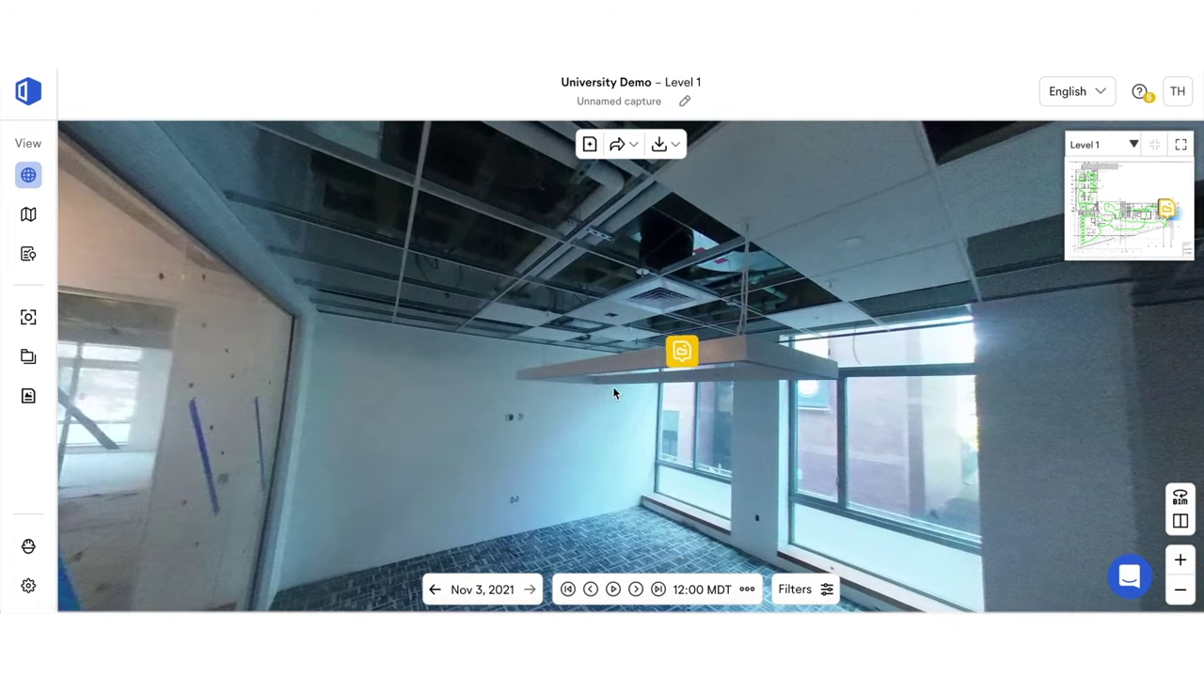
{"action": "left_click", "coordinate": [682, 355]}
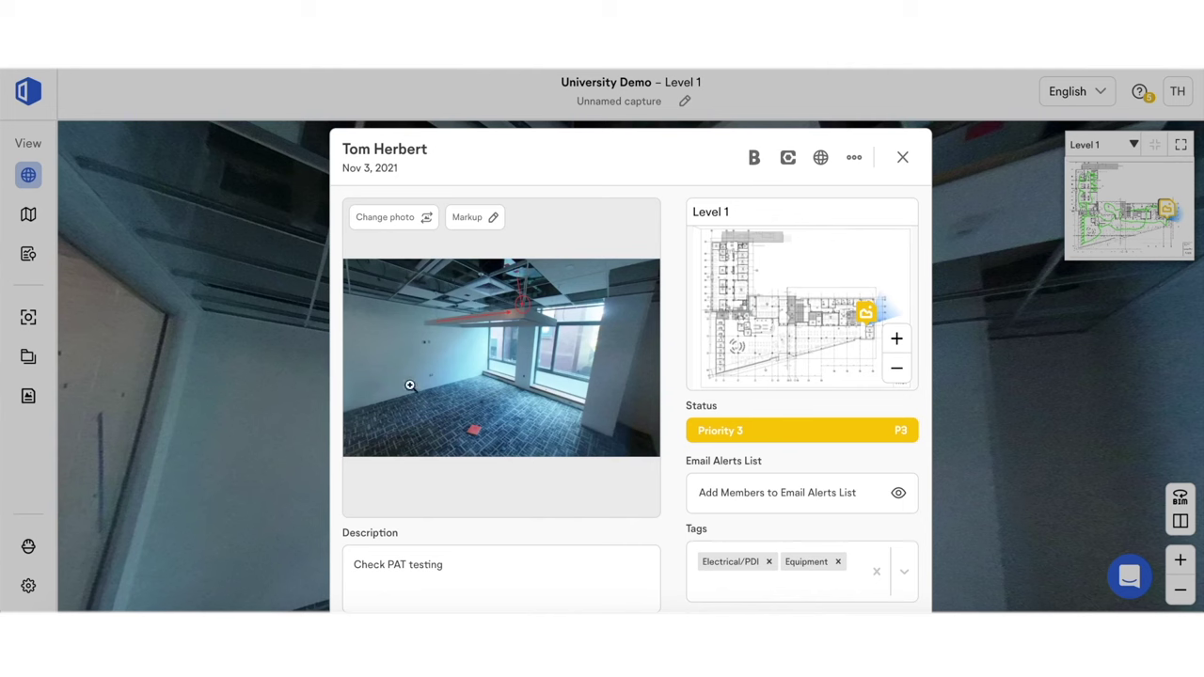
{"action": "scroll", "coordinate": [884, 325], "scroll_direction": "up", "scroll_amount": 3}
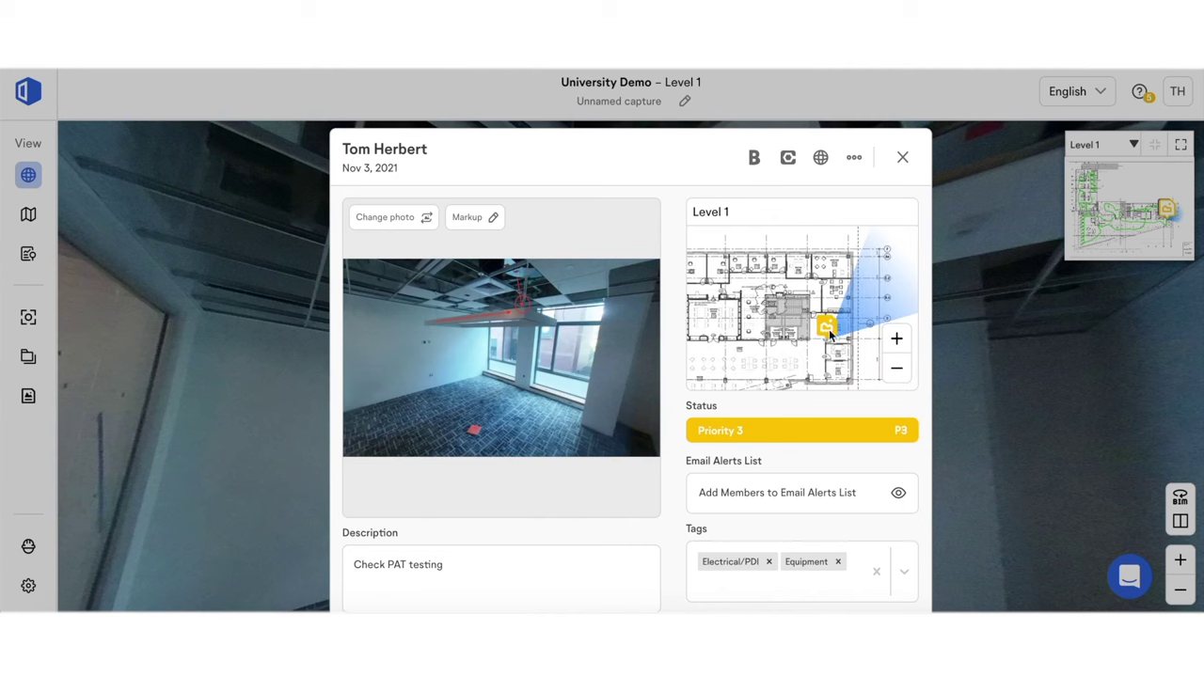
{"action": "scroll", "coordinate": [660, 399], "scroll_direction": "down", "scroll_amount": 3}
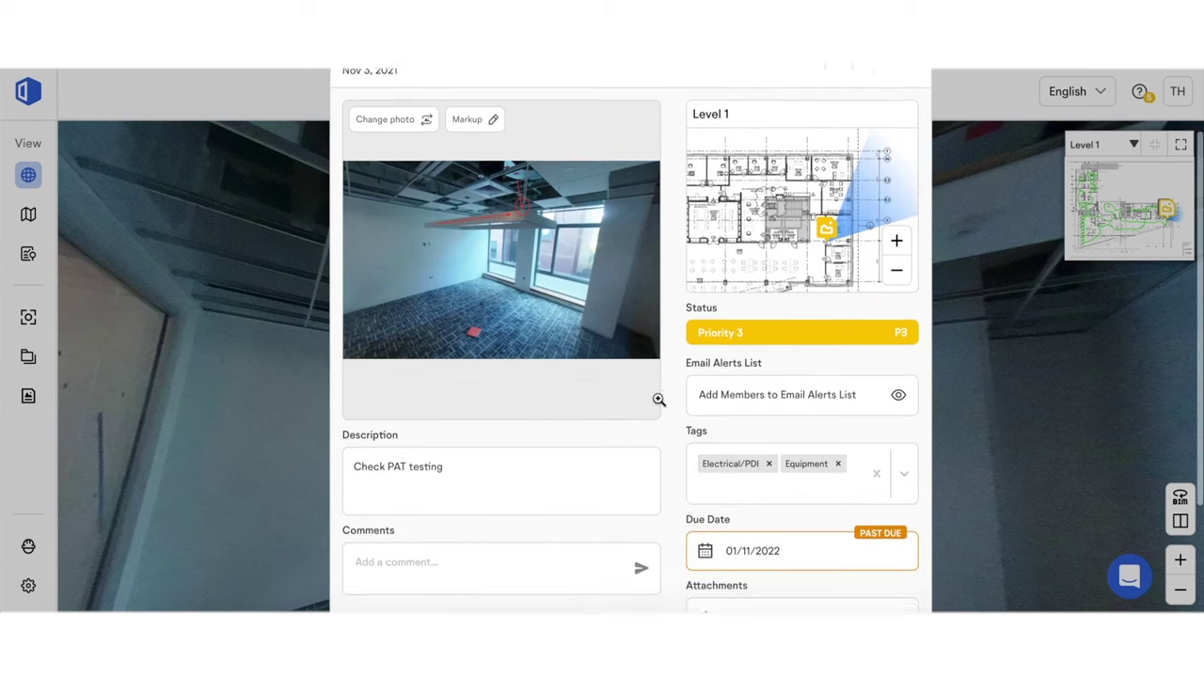
{"action": "left_click", "coordinate": [440, 442]}
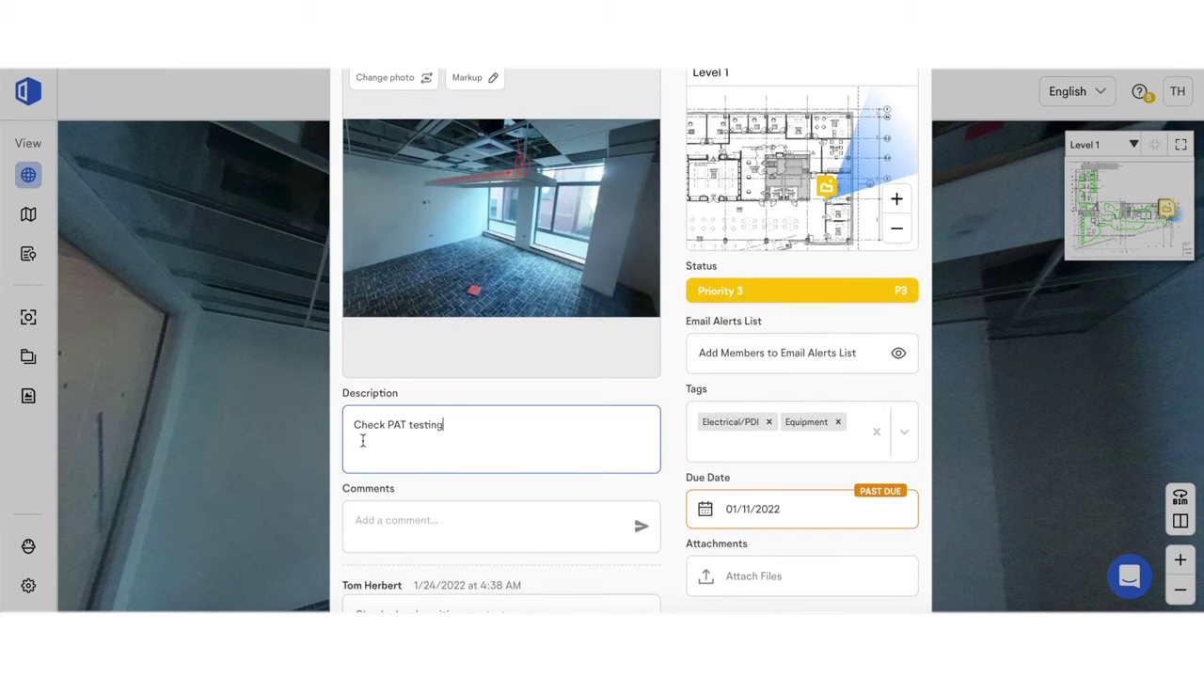
- Review the note's priority choices and email alert recipients without changing anything
{"action": "left_click", "coordinate": [725, 290]}
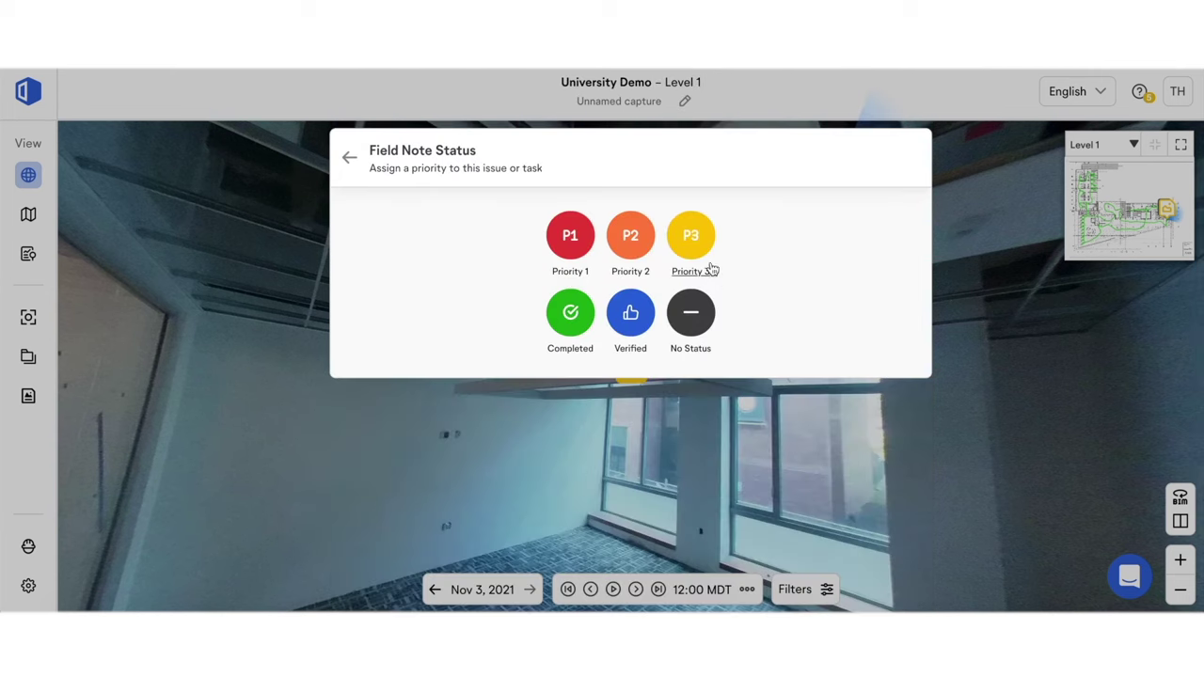
{"action": "left_click", "coordinate": [690, 269]}
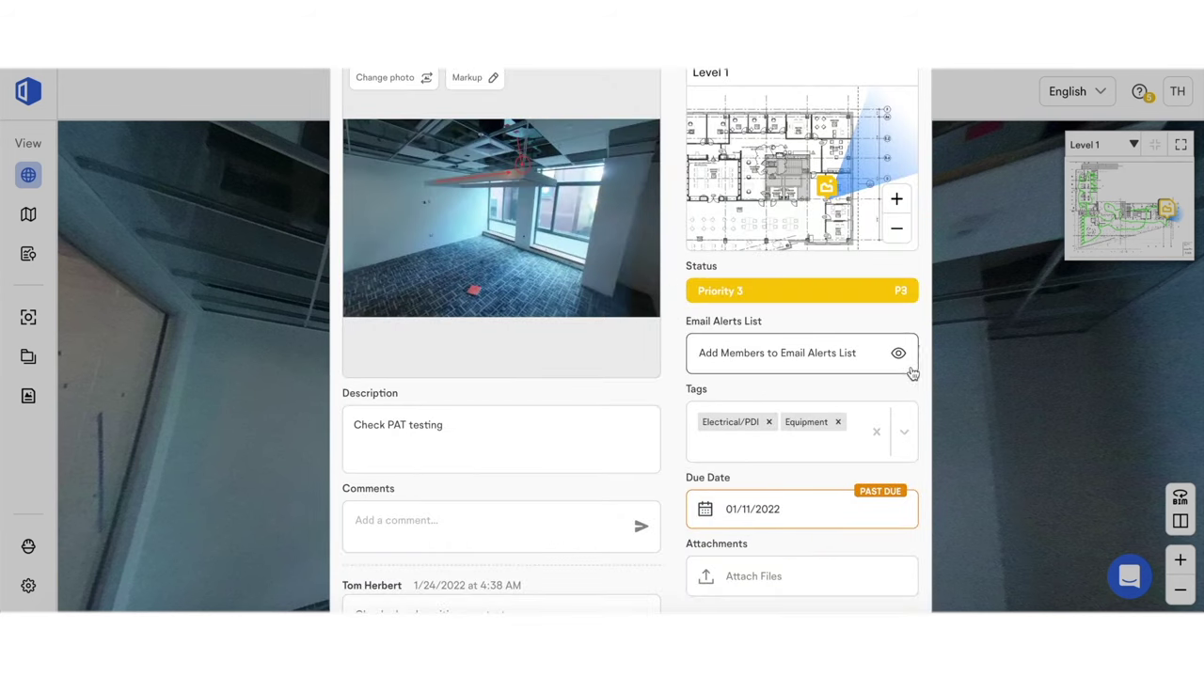
{"action": "left_click", "coordinate": [781, 361]}
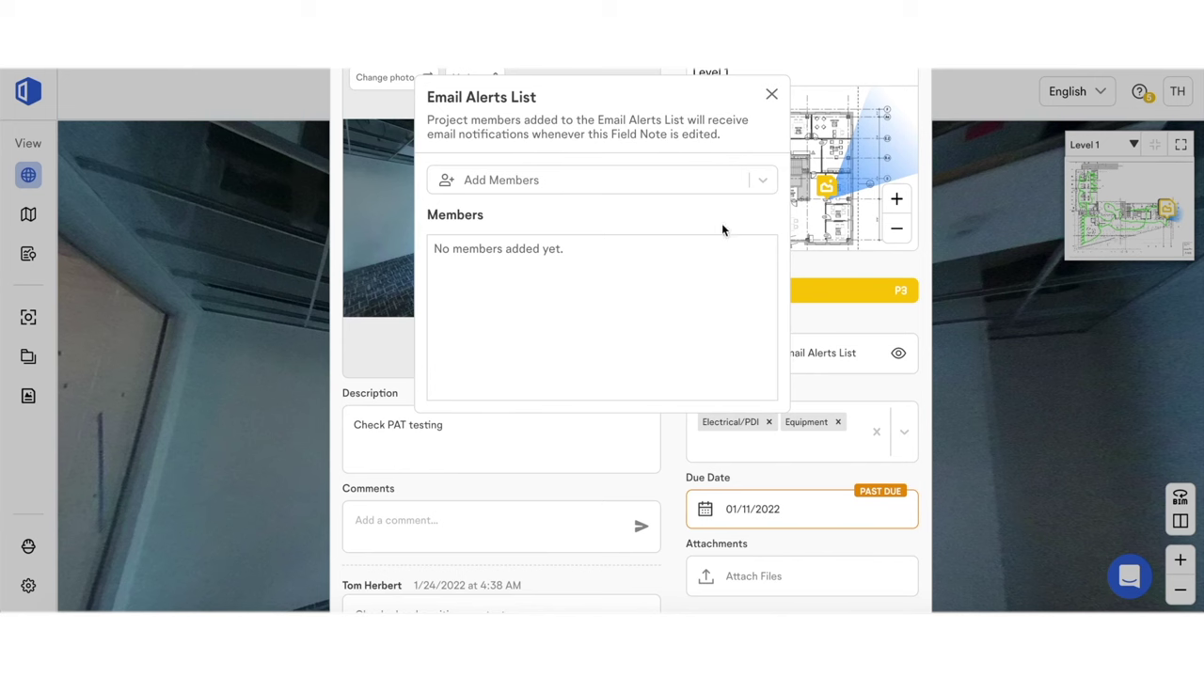
{"action": "left_click", "coordinate": [771, 98]}
- Browse the Tags list and close it without adding a tag
{"action": "left_click", "coordinate": [849, 456]}
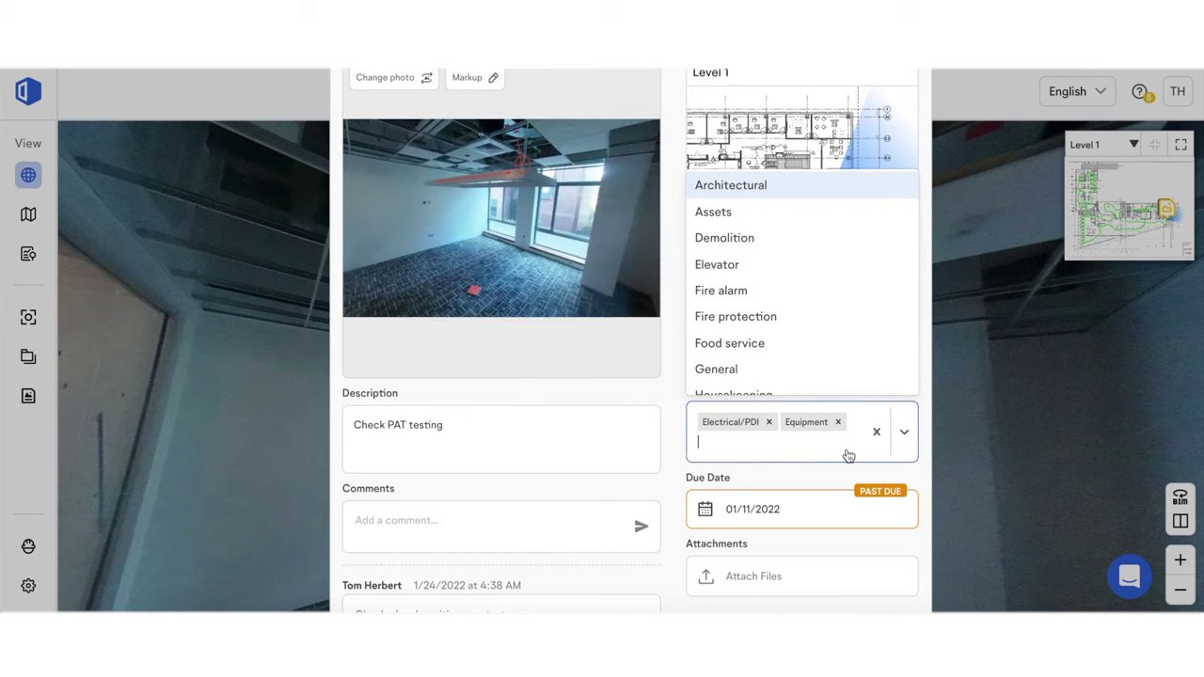
{"action": "scroll", "coordinate": [823, 263], "scroll_direction": "down", "scroll_amount": 1}
{"action": "scroll", "coordinate": [824, 264], "scroll_direction": "down", "scroll_amount": 2}
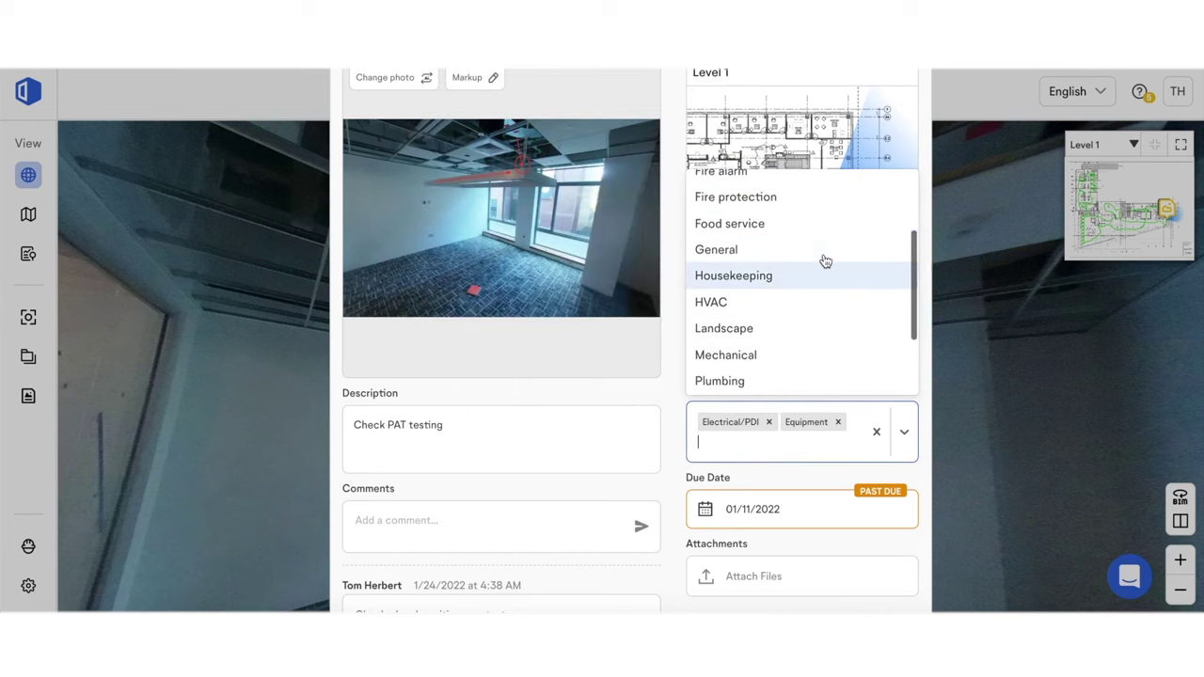
{"action": "scroll", "coordinate": [824, 262], "scroll_direction": "up", "scroll_amount": 3}
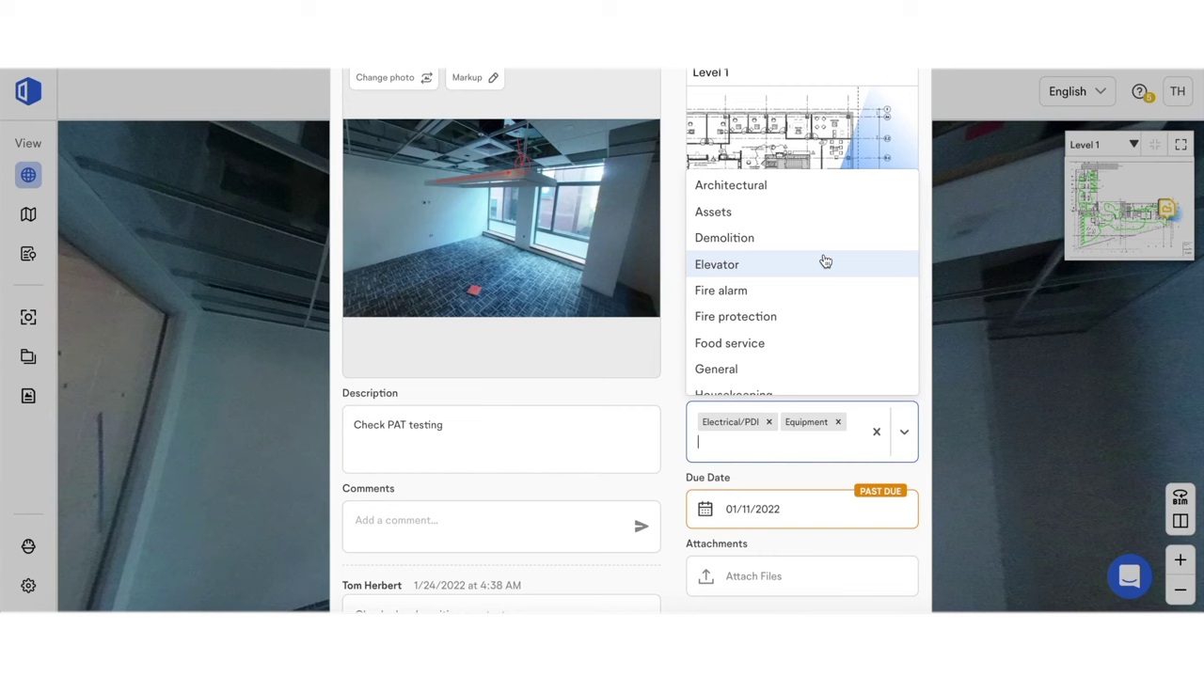
{"action": "left_click", "coordinate": [674, 480]}
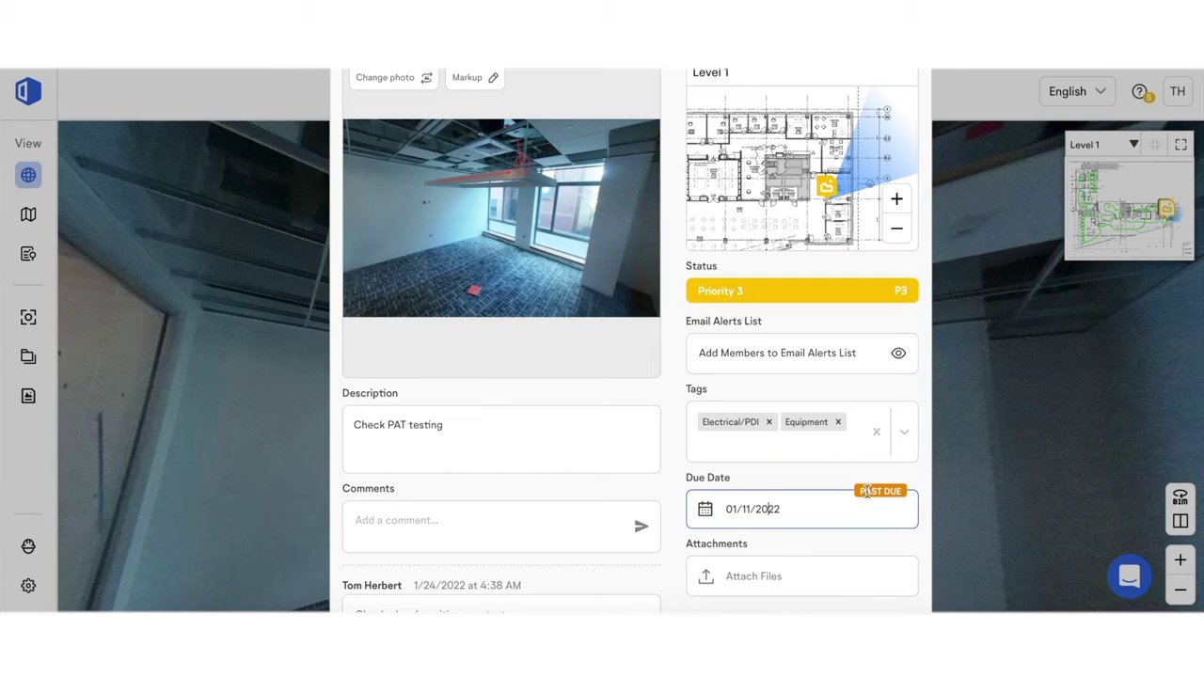
{"action": "scroll", "coordinate": [674, 477], "scroll_direction": "down", "scroll_amount": 1}
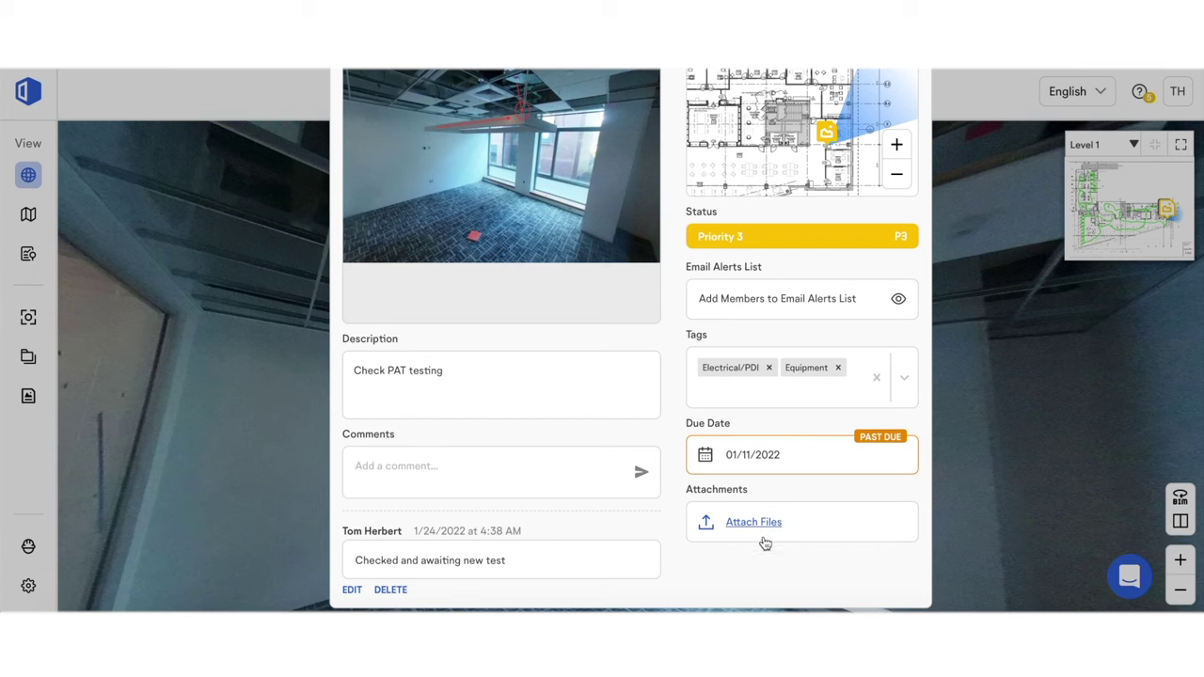
{"action": "scroll", "coordinate": [762, 541], "scroll_direction": "up", "scroll_amount": 1}
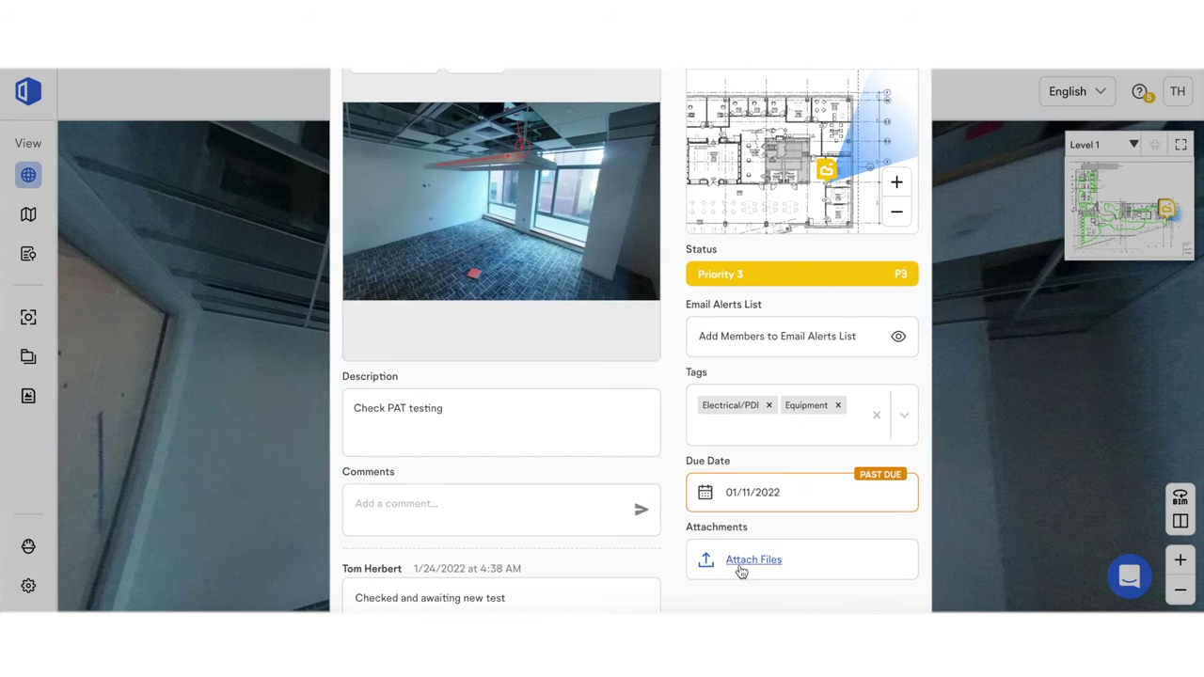
- Briefly select the description text, then close the field note unchanged
{"action": "left_click", "coordinate": [465, 410]}
{"action": "key", "text": "ctrl+shift+Left"}
{"action": "key", "text": "ctrl+shift+Left"}
{"action": "key", "text": "ctrl+shift+Left"}
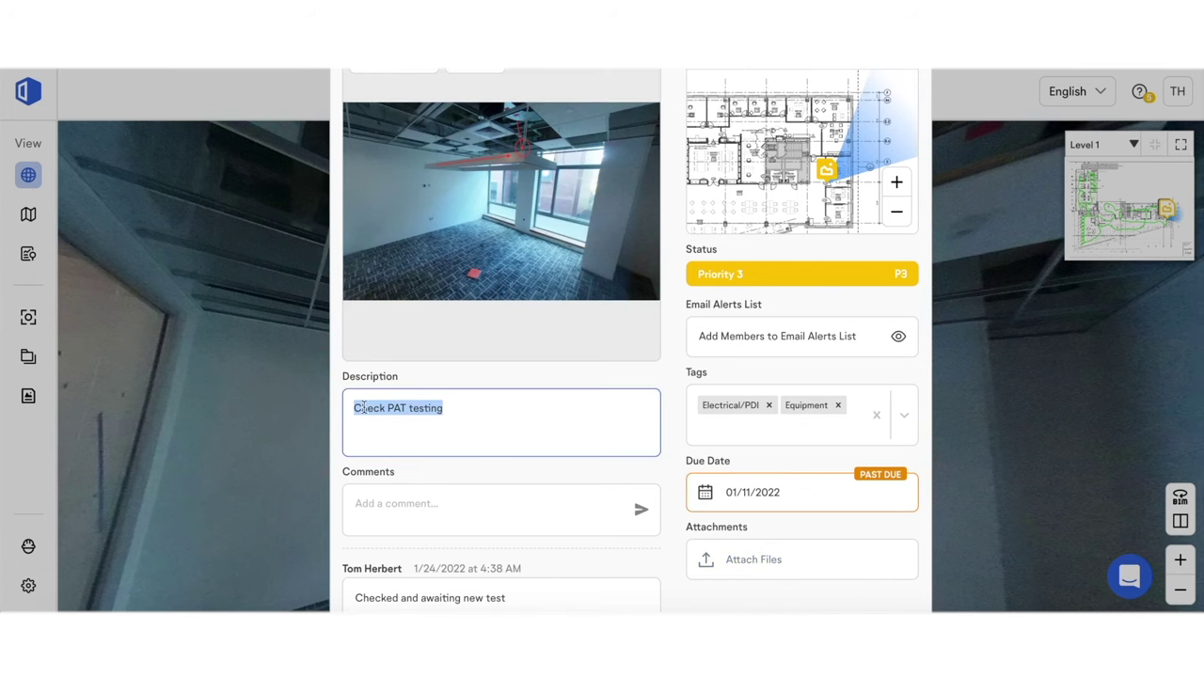
{"action": "left_click", "coordinate": [465, 410]}
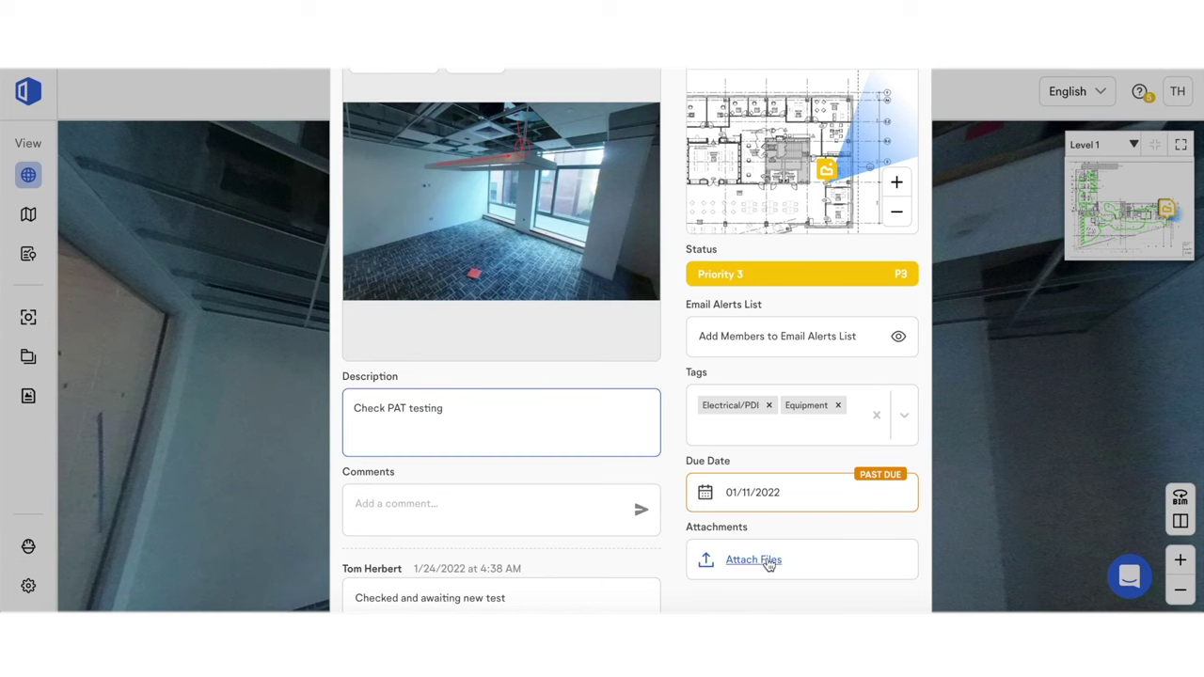
{"action": "scroll", "coordinate": [768, 562], "scroll_direction": "up", "scroll_amount": 2}
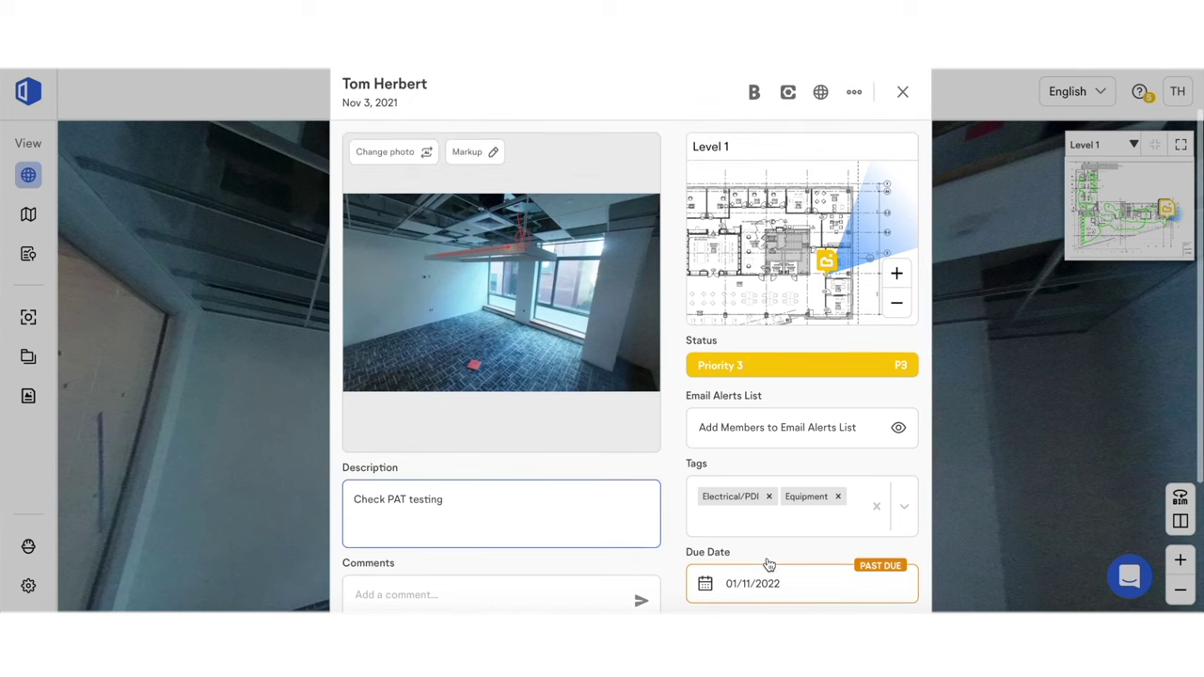
{"action": "scroll", "coordinate": [768, 562], "scroll_direction": "down", "scroll_amount": 1}
{"action": "scroll", "coordinate": [769, 562], "scroll_direction": "up", "scroll_amount": 2}
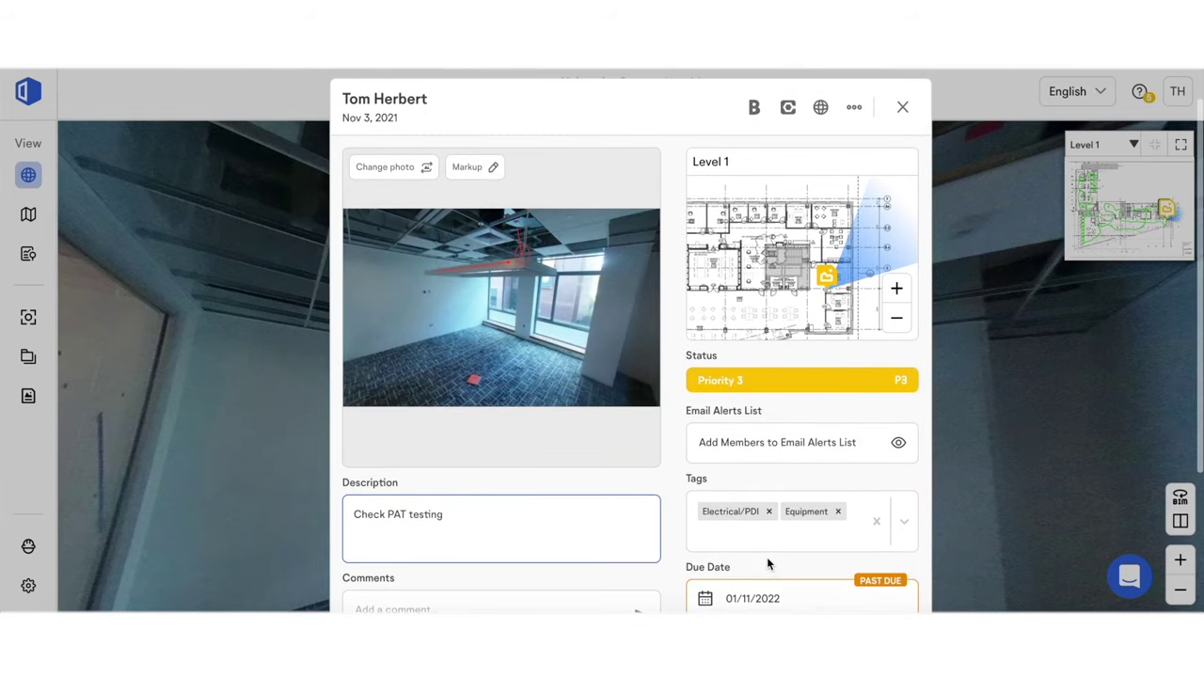
{"action": "left_click", "coordinate": [905, 110]}
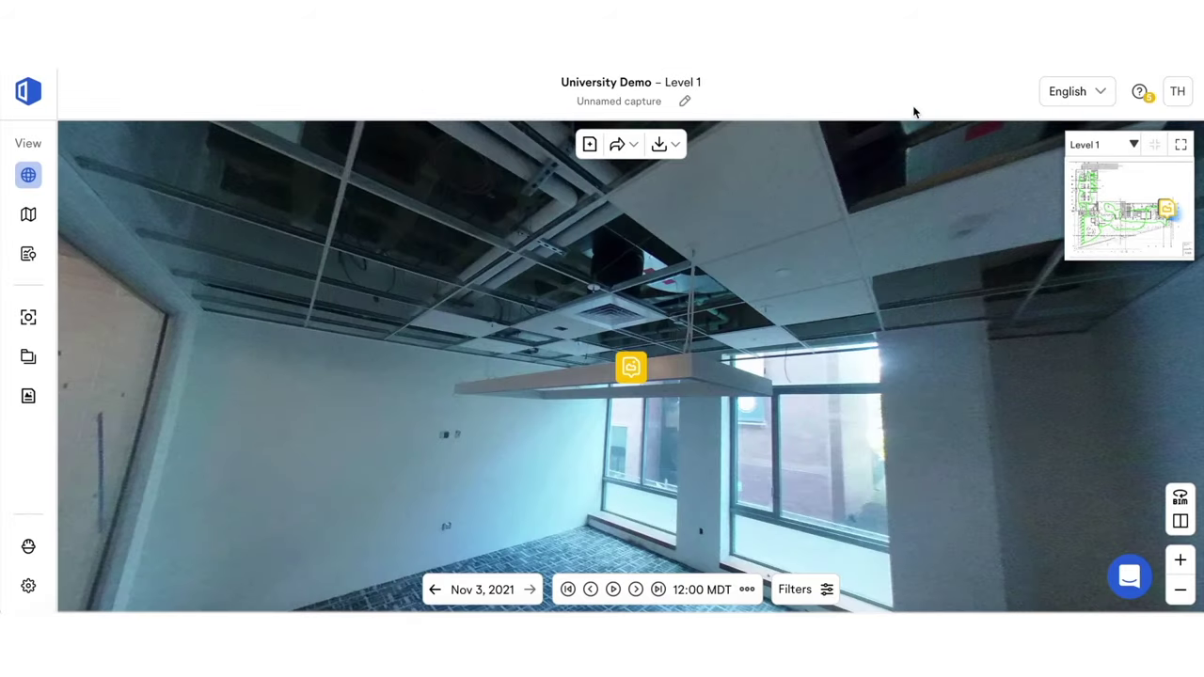
- Filter the Field Notes list to the Electrical/PDI tag and start a report from the two notes
{"action": "left_click", "coordinate": [34, 399]}
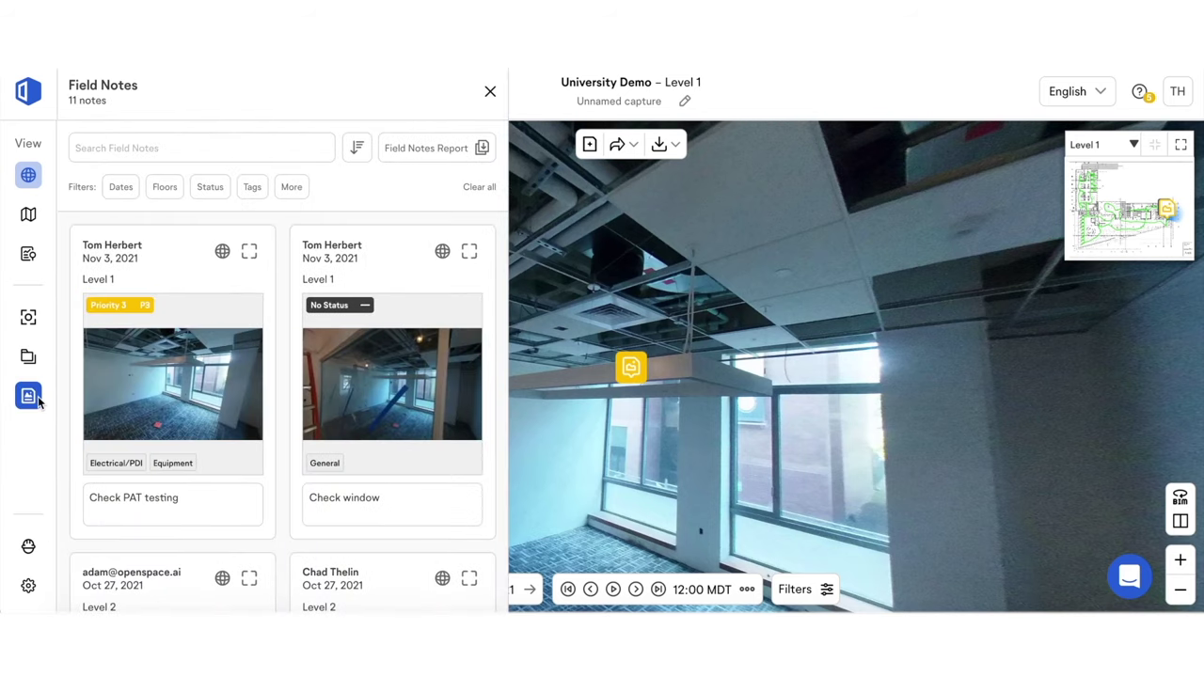
{"action": "left_click_drag", "start_coordinate": [110, 106], "coordinate": [68, 107]}
{"action": "left_click", "coordinate": [143, 109]}
{"action": "left_click", "coordinate": [251, 187]}
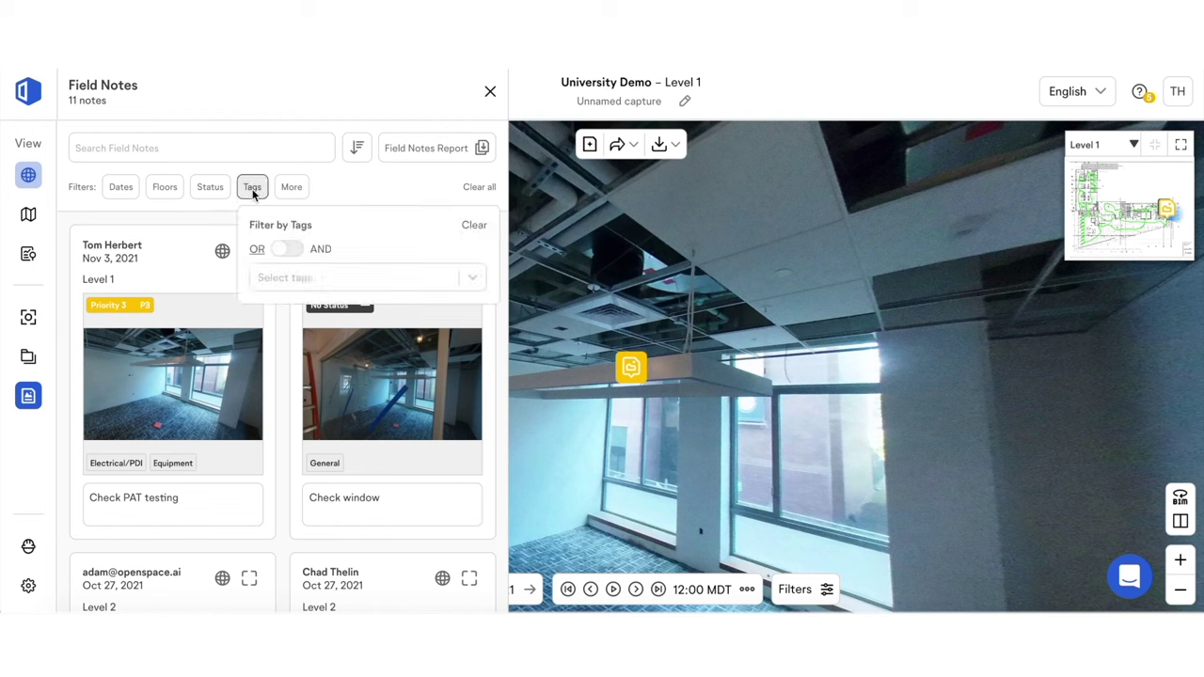
{"action": "left_click", "coordinate": [298, 278]}
{"action": "left_click", "coordinate": [317, 393]}
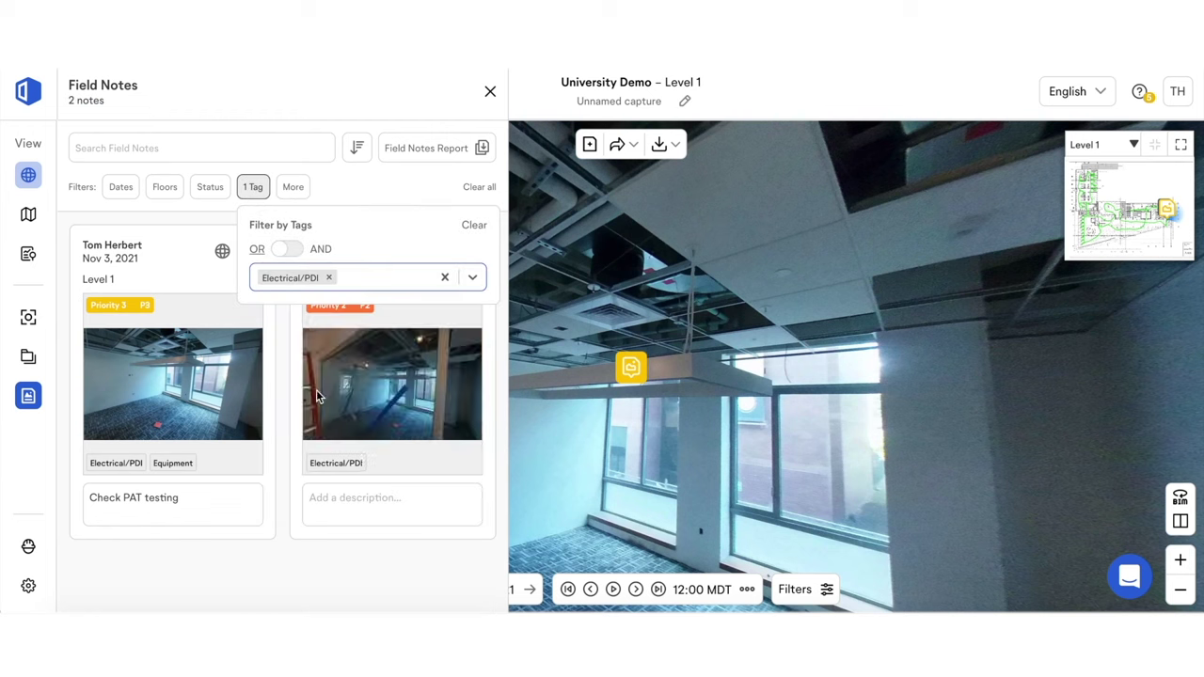
{"action": "left_click", "coordinate": [353, 205]}
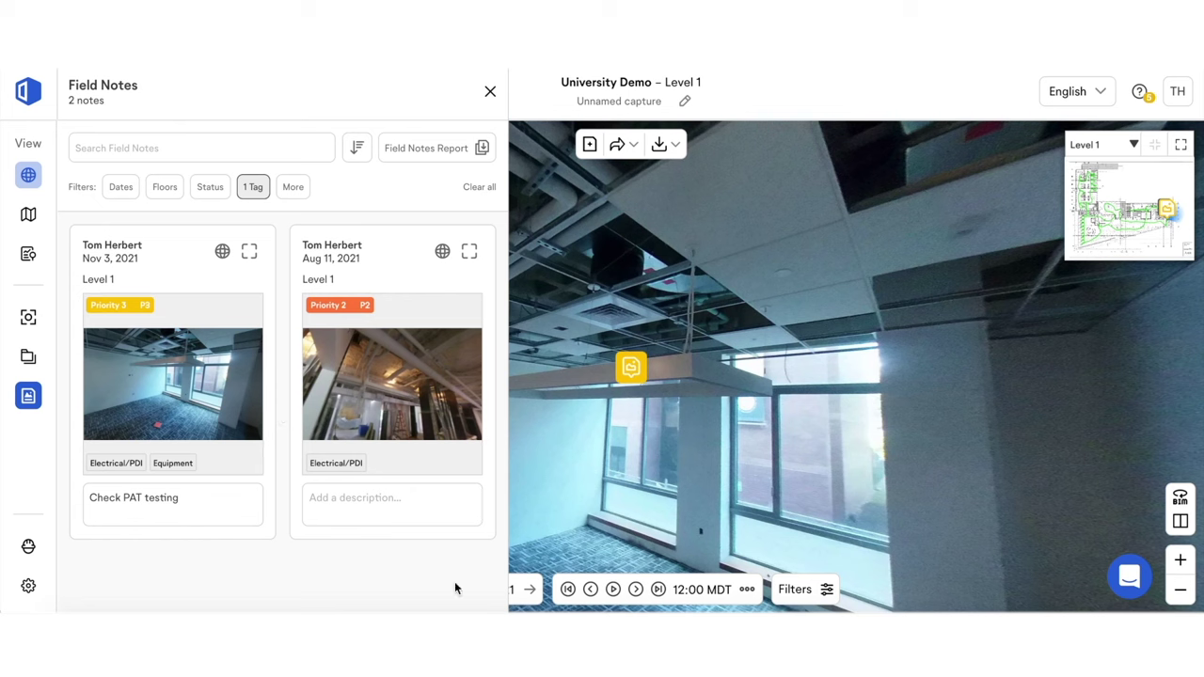
{"action": "left_click", "coordinate": [410, 148]}
- Title the report 'Electrical', submit it, and open the emailed report PDF
{"action": "left_click", "coordinate": [349, 175]}
{"action": "type", "text": "Electrical"}
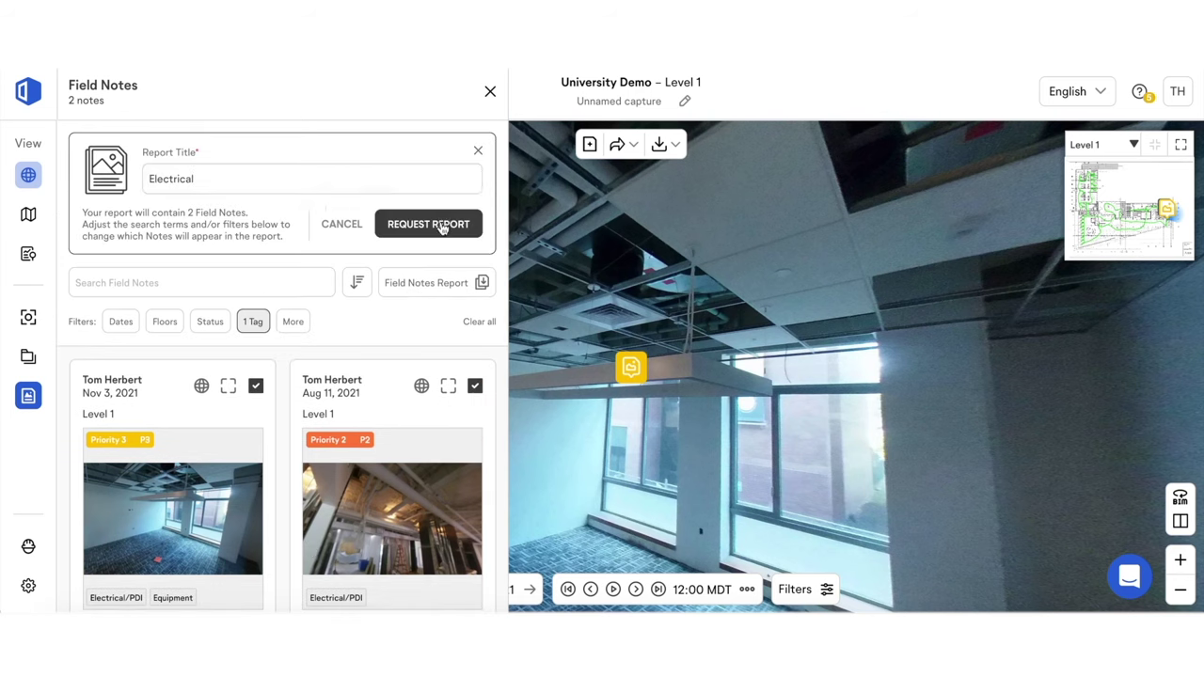
{"action": "left_click", "coordinate": [440, 224]}
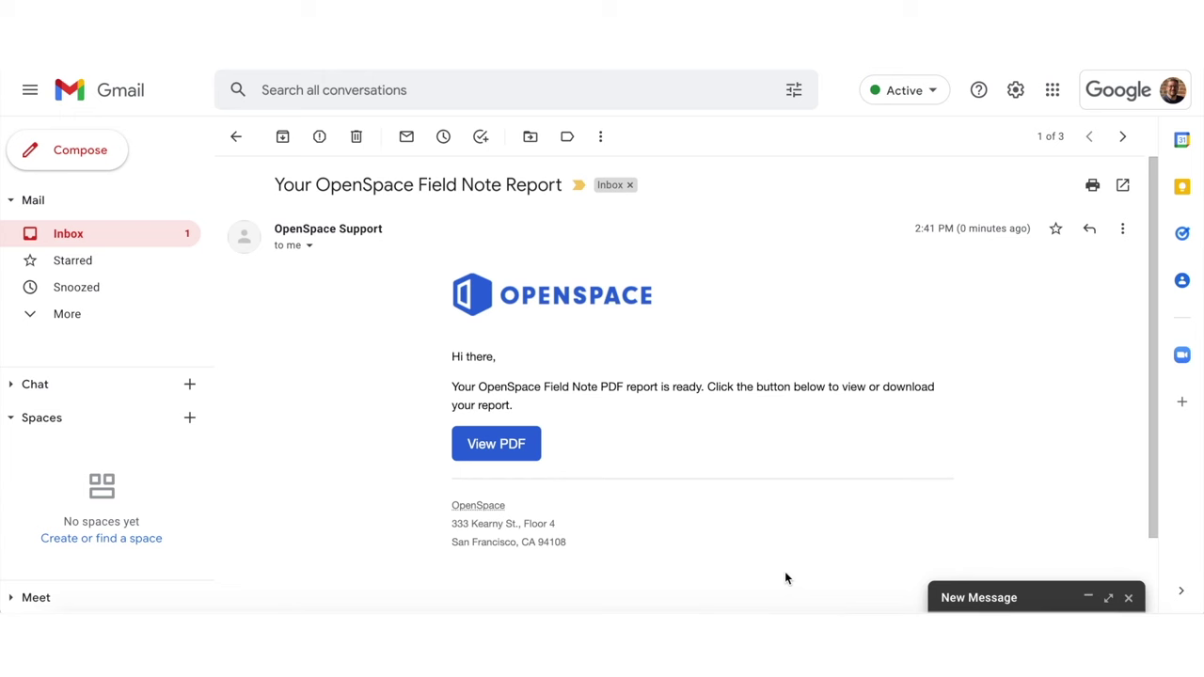
{"action": "left_click", "coordinate": [491, 451]}
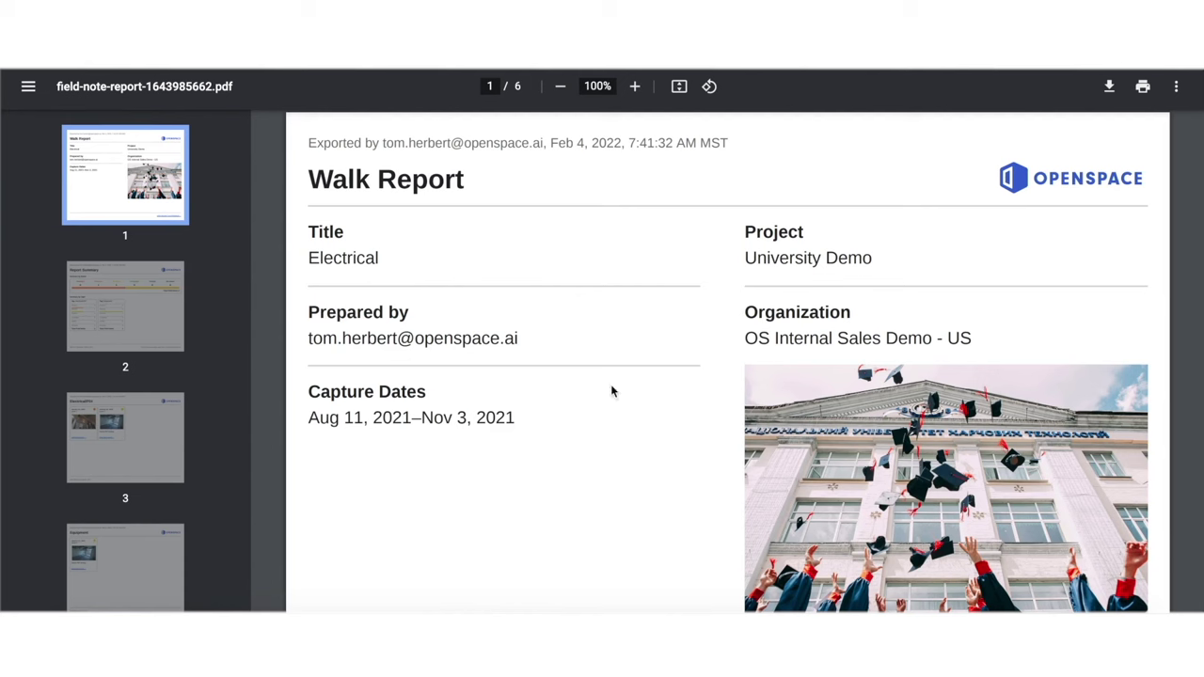
- Highlight and clear the 'Electrical' title on the cover page, then scroll into the report
{"action": "left_click_drag", "start_coordinate": [370, 265], "coordinate": [311, 263]}
{"action": "left_click", "coordinate": [420, 267]}
{"action": "scroll", "coordinate": [660, 451], "scroll_direction": "down", "scroll_amount": 1}
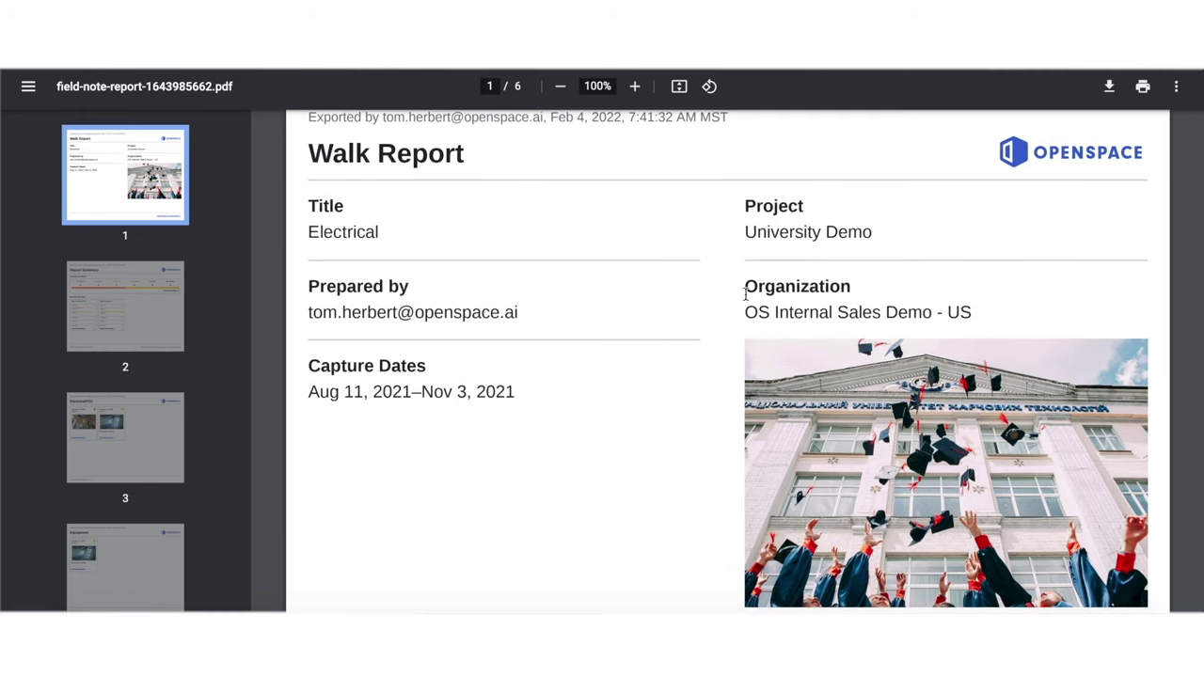
{"action": "scroll", "coordinate": [687, 401], "scroll_direction": "down", "scroll_amount": 1}
{"action": "scroll", "coordinate": [687, 402], "scroll_direction": "down", "scroll_amount": 2}
{"action": "scroll", "coordinate": [687, 402], "scroll_direction": "up", "scroll_amount": 1}
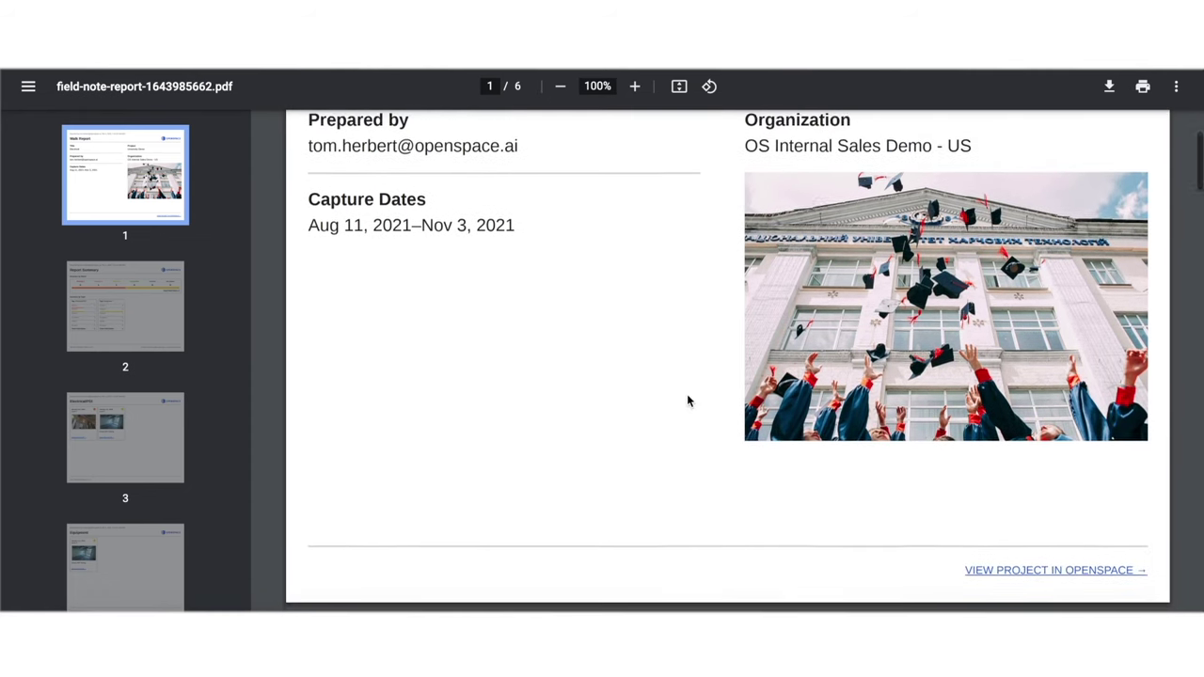
- Scroll to the Report Summary and briefly highlight the Equipment tag name
{"action": "scroll", "coordinate": [676, 405], "scroll_direction": "down", "scroll_amount": 1}
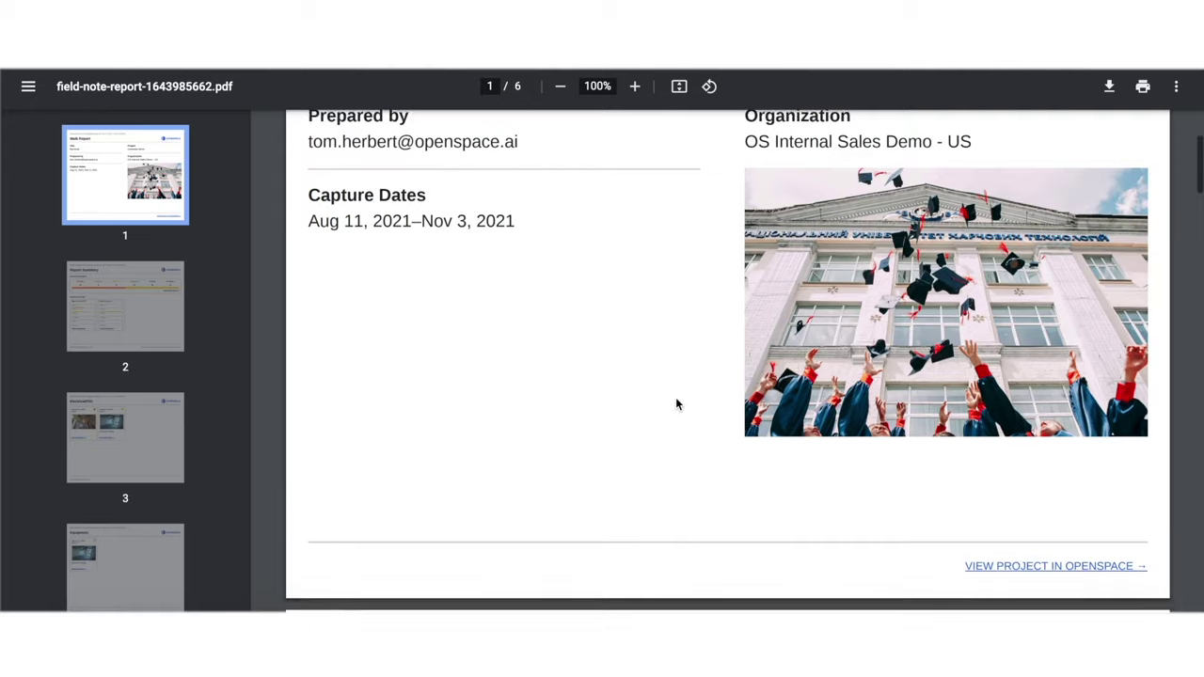
{"action": "scroll", "coordinate": [676, 405], "scroll_direction": "down", "scroll_amount": 1}
{"action": "scroll", "coordinate": [675, 404], "scroll_direction": "down", "scroll_amount": 2}
{"action": "scroll", "coordinate": [675, 405], "scroll_direction": "down", "scroll_amount": 1}
{"action": "scroll", "coordinate": [676, 405], "scroll_direction": "down", "scroll_amount": 1}
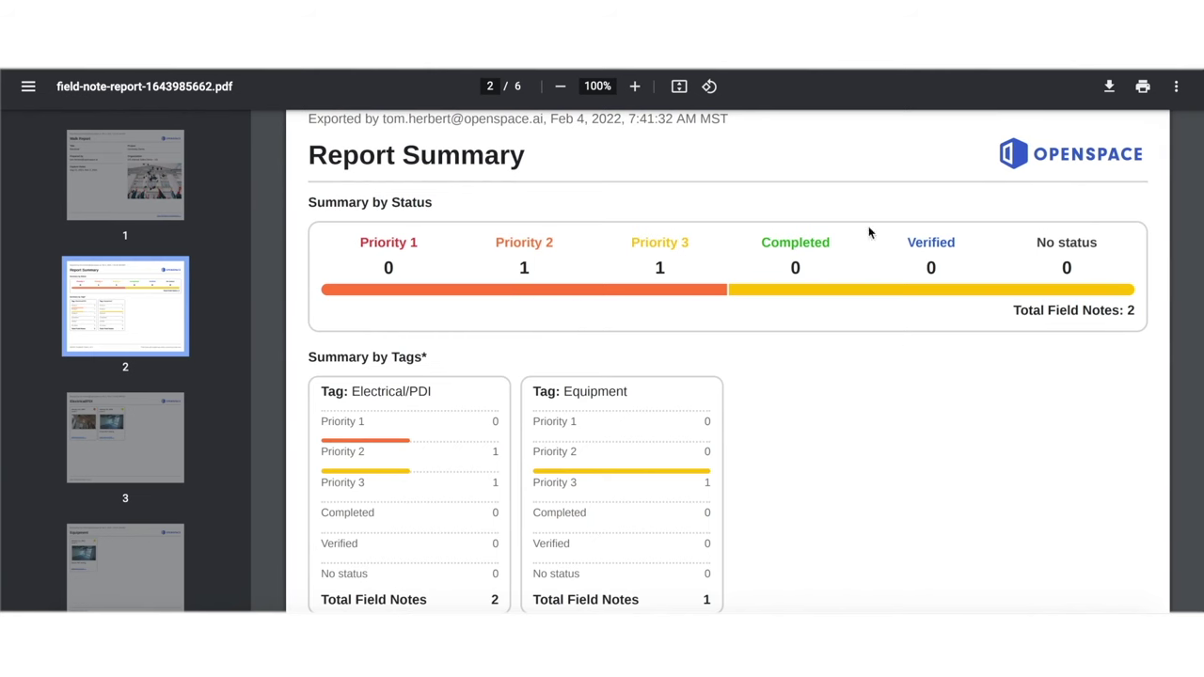
{"action": "scroll", "coordinate": [974, 338], "scroll_direction": "down", "scroll_amount": 2}
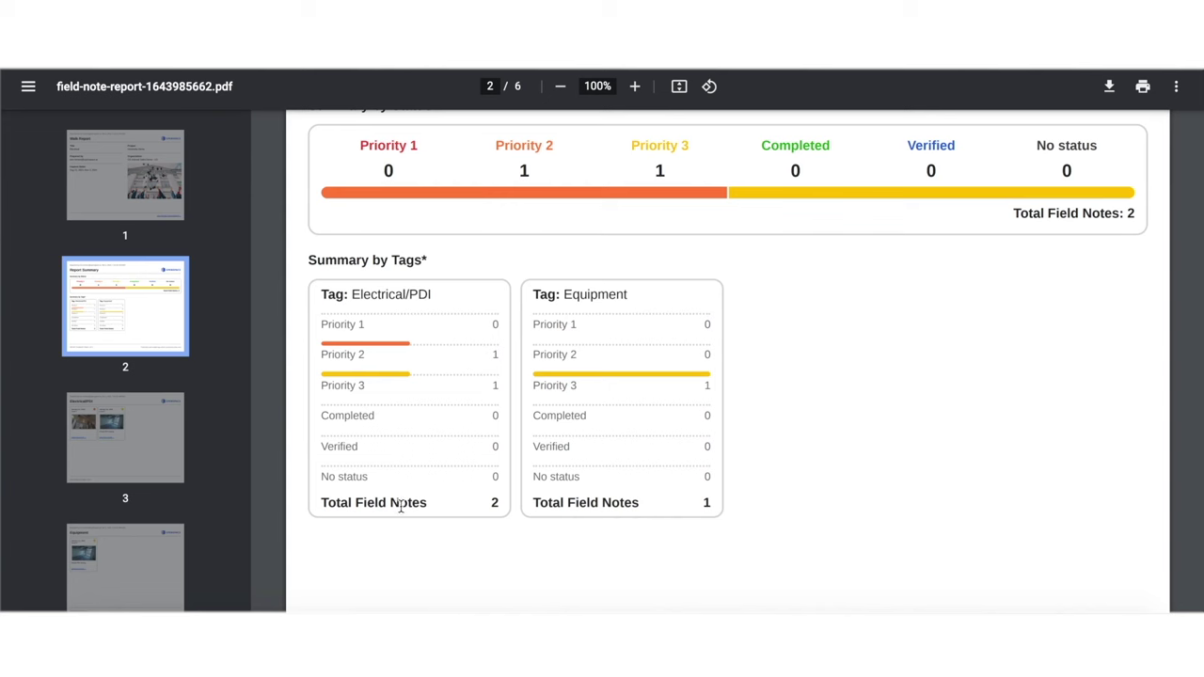
{"action": "left_click_drag", "start_coordinate": [564, 289], "coordinate": [645, 287]}
{"action": "left_click", "coordinate": [792, 318]}
- Scroll through pages 3 and 4 to the Priority 2 Electrical/PDI field note on page 5
{"action": "scroll", "coordinate": [872, 400], "scroll_direction": "down", "scroll_amount": 2}
{"action": "scroll", "coordinate": [872, 400], "scroll_direction": "down", "scroll_amount": 3}
{"action": "scroll", "coordinate": [872, 400], "scroll_direction": "down", "scroll_amount": 1}
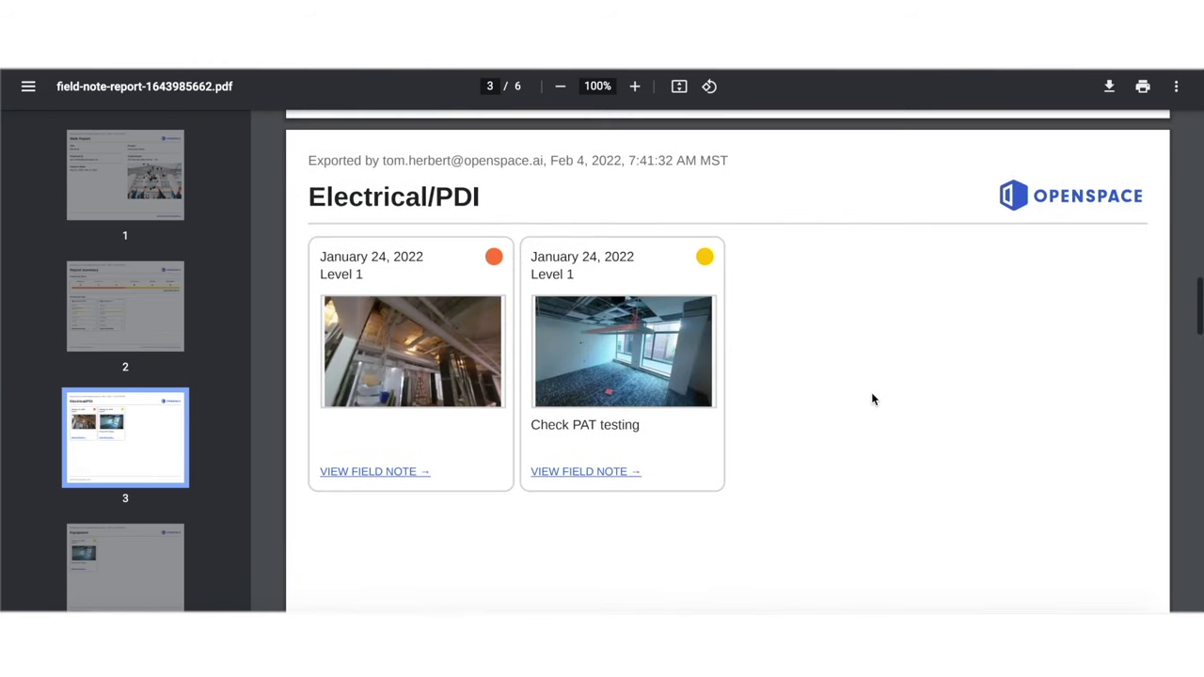
{"action": "scroll", "coordinate": [921, 440], "scroll_direction": "down", "scroll_amount": 3}
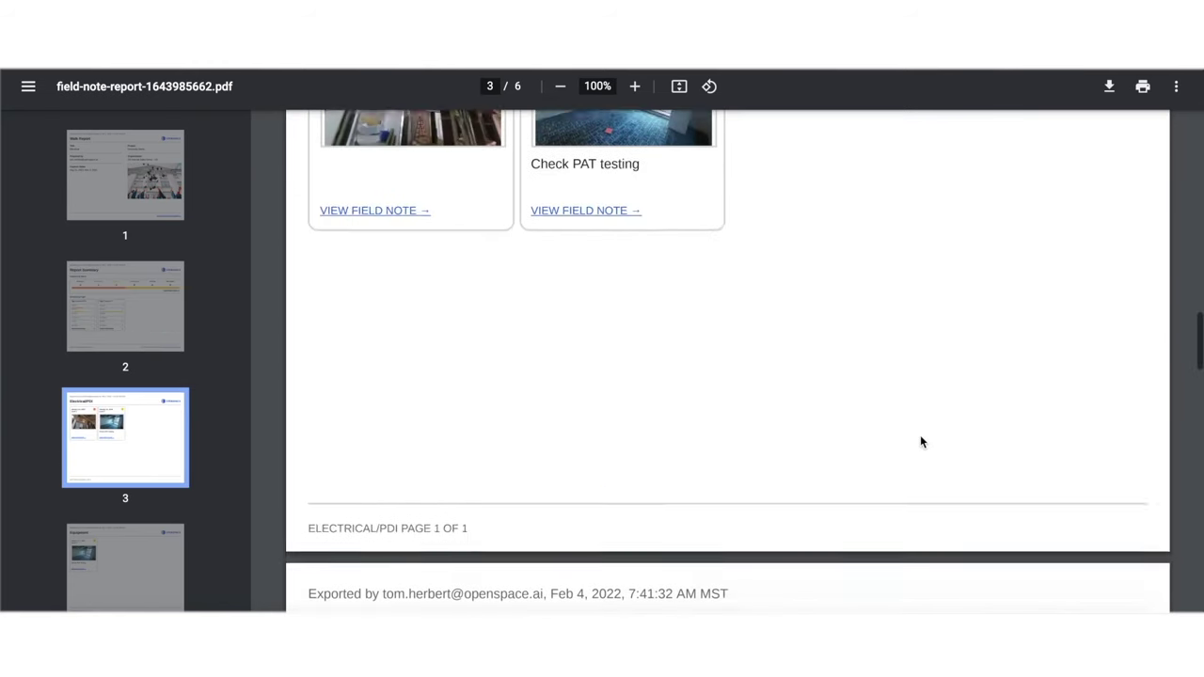
{"action": "scroll", "coordinate": [921, 440], "scroll_direction": "down", "scroll_amount": 4}
{"action": "scroll", "coordinate": [921, 441], "scroll_direction": "down", "scroll_amount": 3}
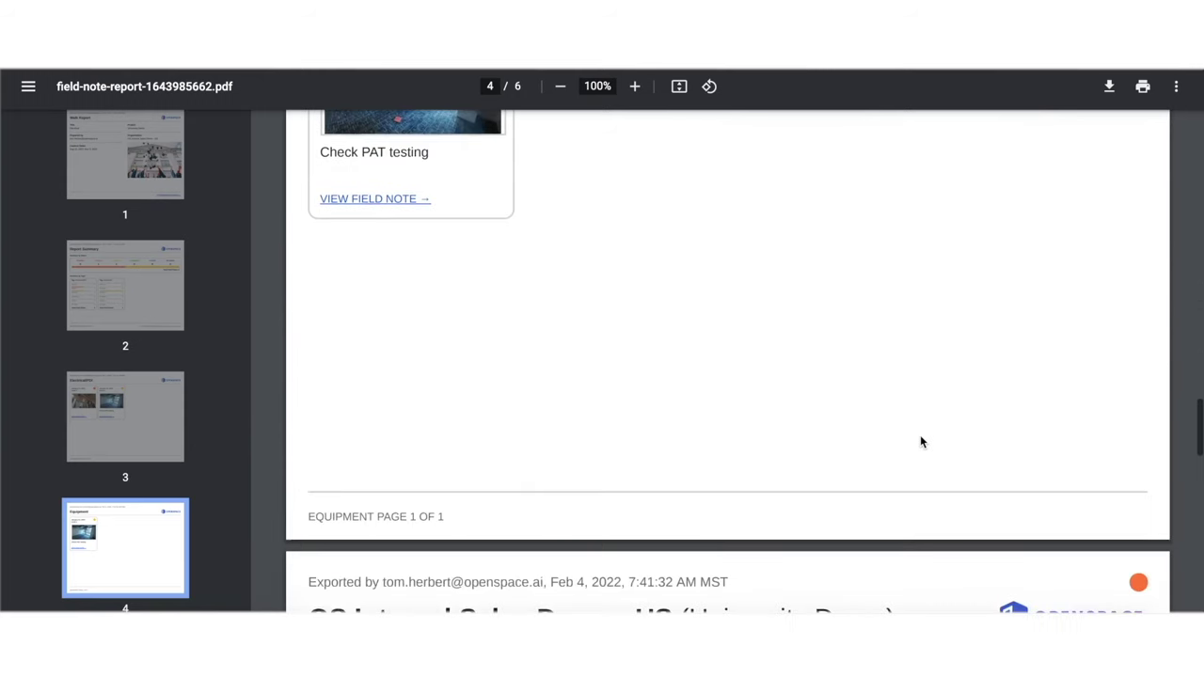
{"action": "scroll", "coordinate": [921, 442], "scroll_direction": "down", "scroll_amount": 5}
{"action": "scroll", "coordinate": [921, 442], "scroll_direction": "down", "scroll_amount": 1}
{"action": "scroll", "coordinate": [917, 498], "scroll_direction": "down", "scroll_amount": 1}
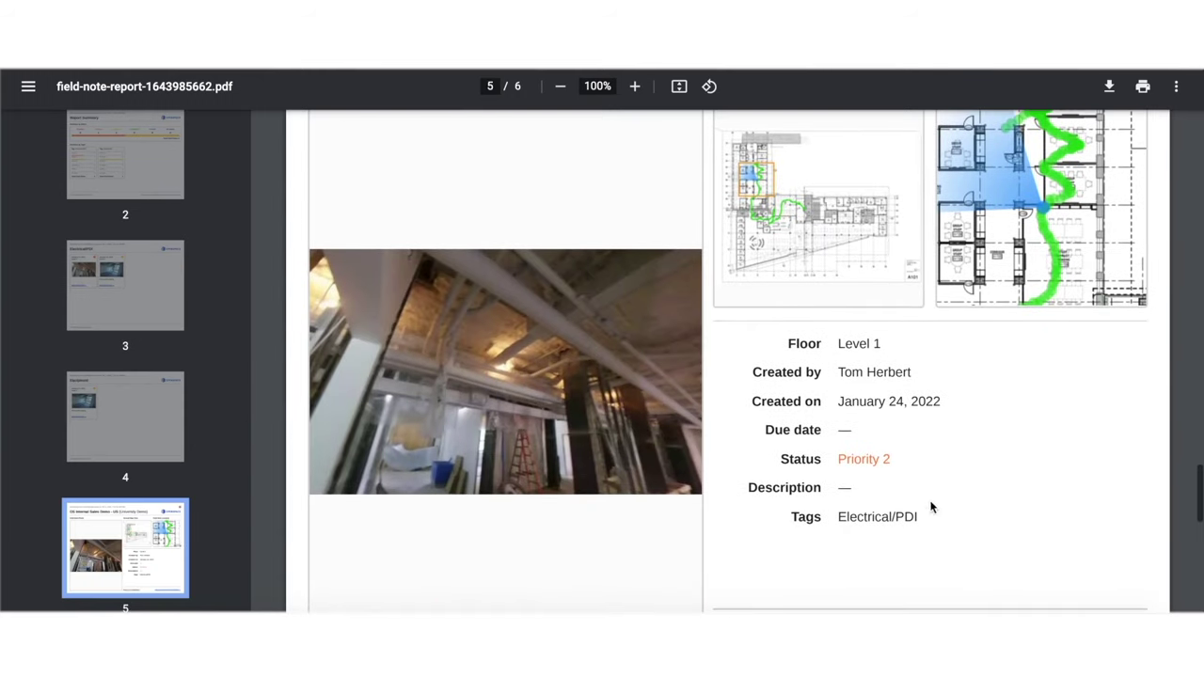
{"action": "scroll", "coordinate": [1011, 548], "scroll_direction": "up", "scroll_amount": 1}
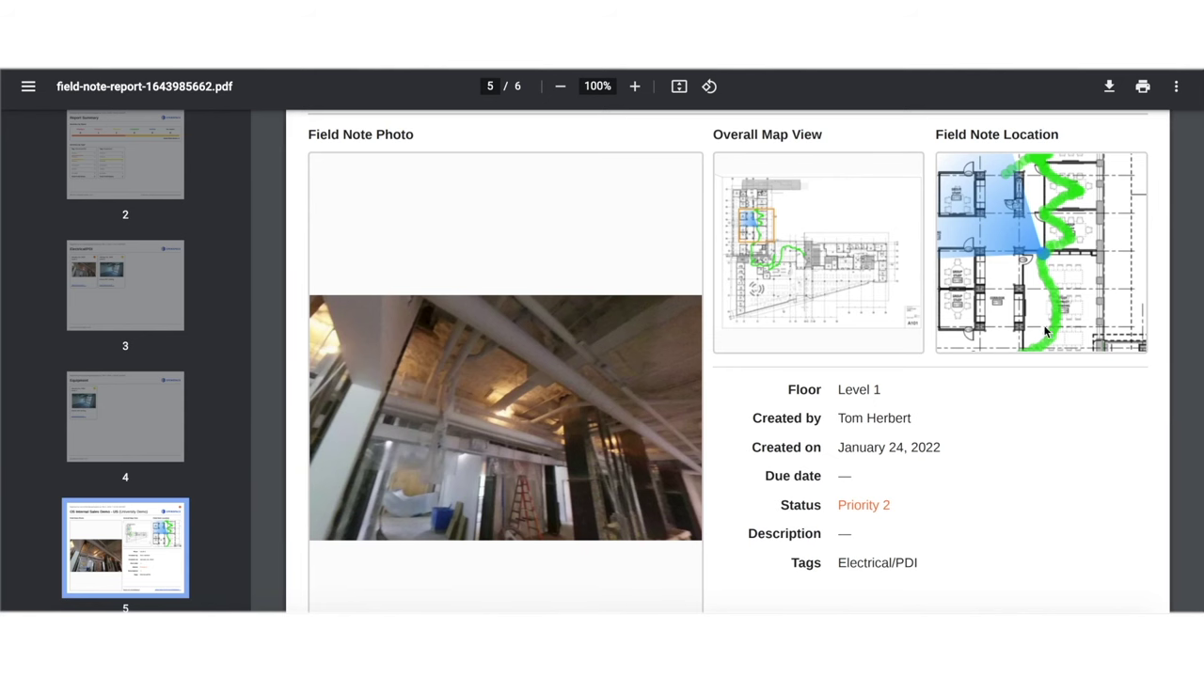
{"action": "scroll", "coordinate": [1052, 368], "scroll_direction": "down", "scroll_amount": 3}
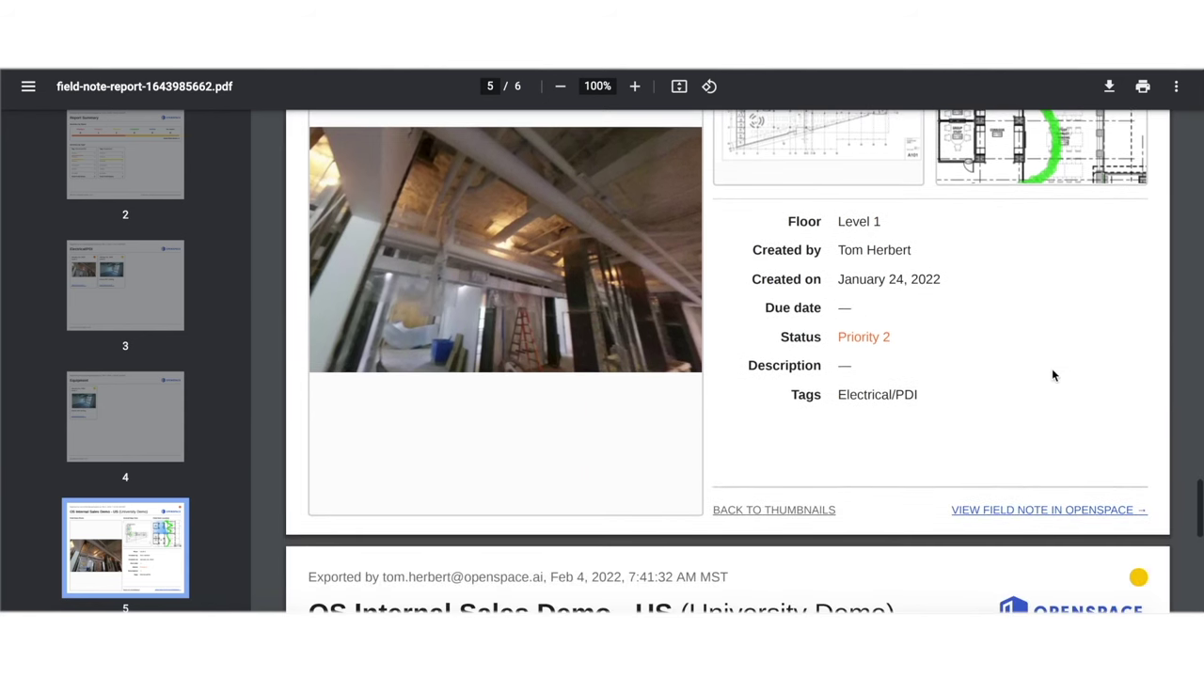
- Open the field note in OpenSpace, review its details, then close the issue panel
{"action": "left_click", "coordinate": [1055, 513]}
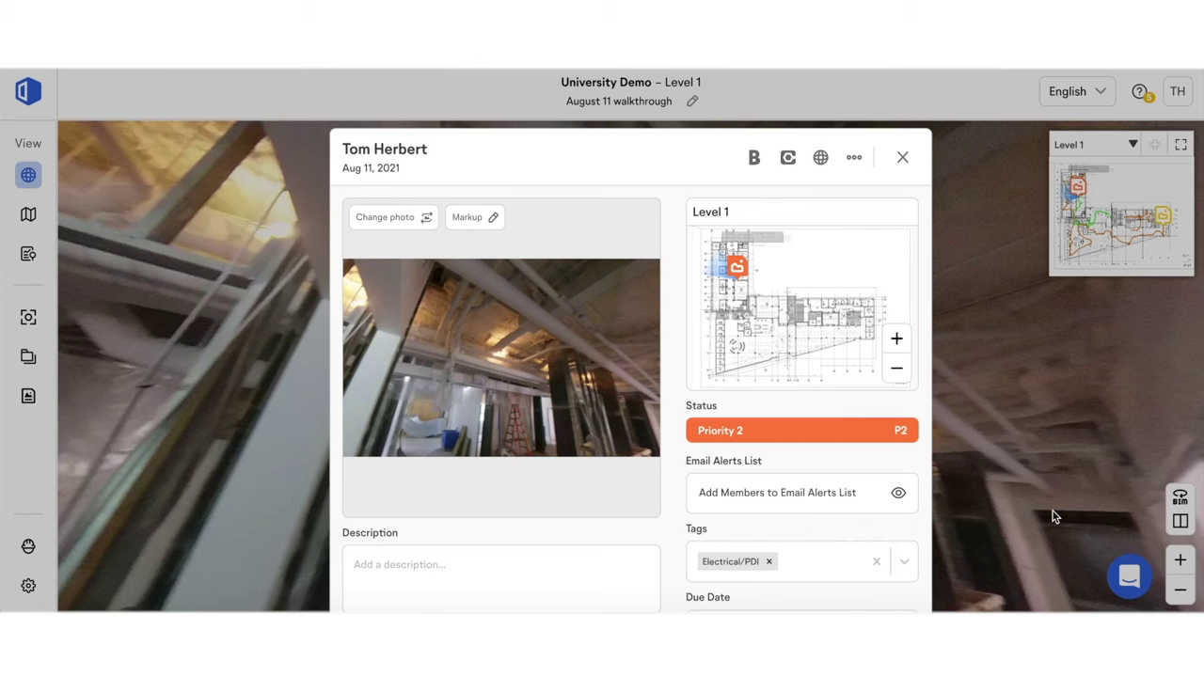
{"action": "scroll", "coordinate": [922, 431], "scroll_direction": "down", "scroll_amount": 3}
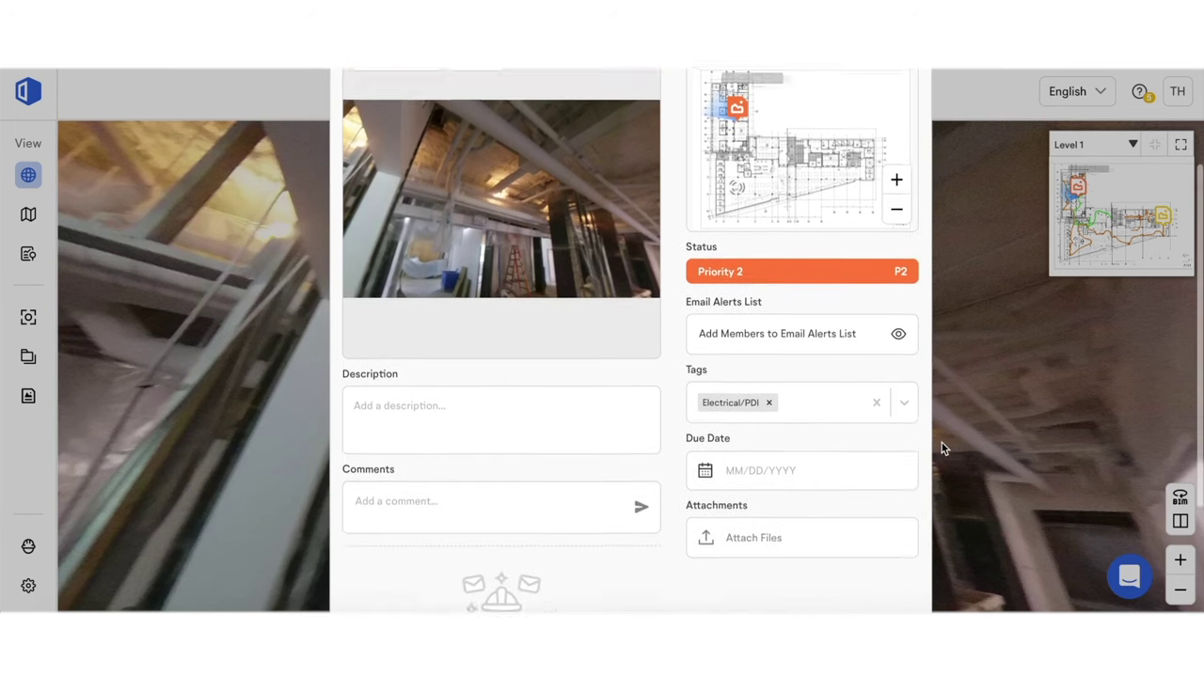
{"action": "scroll", "coordinate": [943, 448], "scroll_direction": "up", "scroll_amount": 3}
{"action": "left_click", "coordinate": [904, 132]}
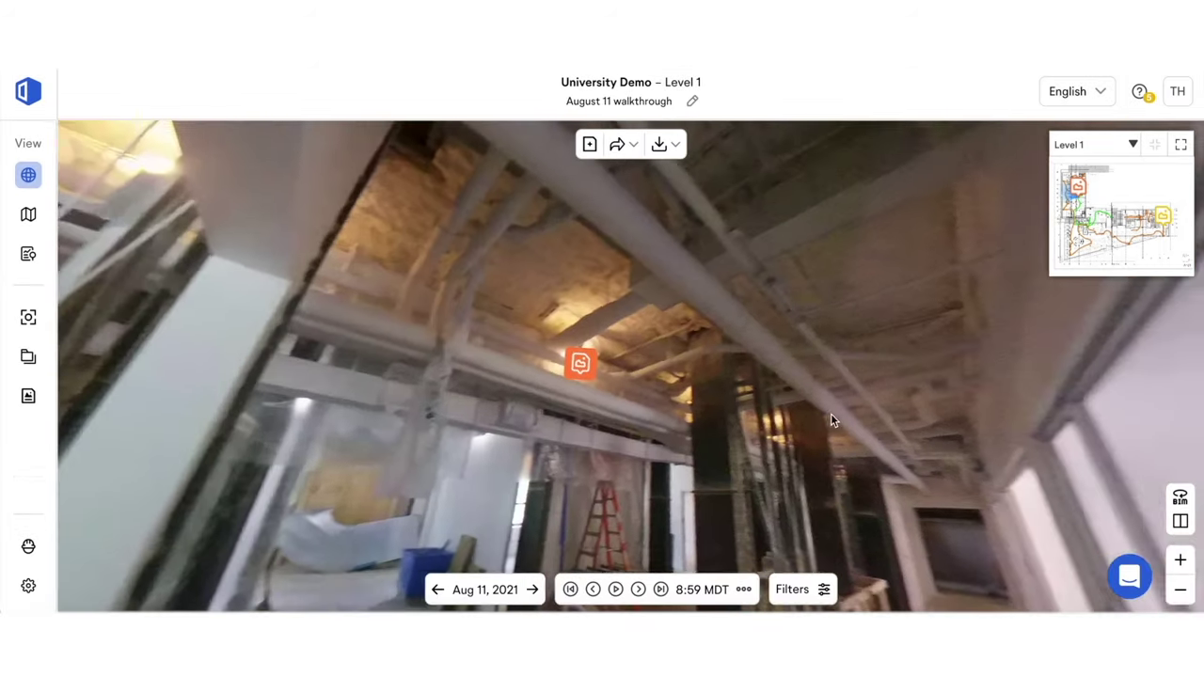
- Look around the August 11 Level 1 panorama and advance to the next capture point
{"action": "mouse_move", "coordinate": [830, 421]}
{"action": "left_mouse_down"}
{"action": "mouse_move", "coordinate": [766, 416]}
{"action": "mouse_move", "coordinate": [996, 396]}
{"action": "left_mouse_up"}
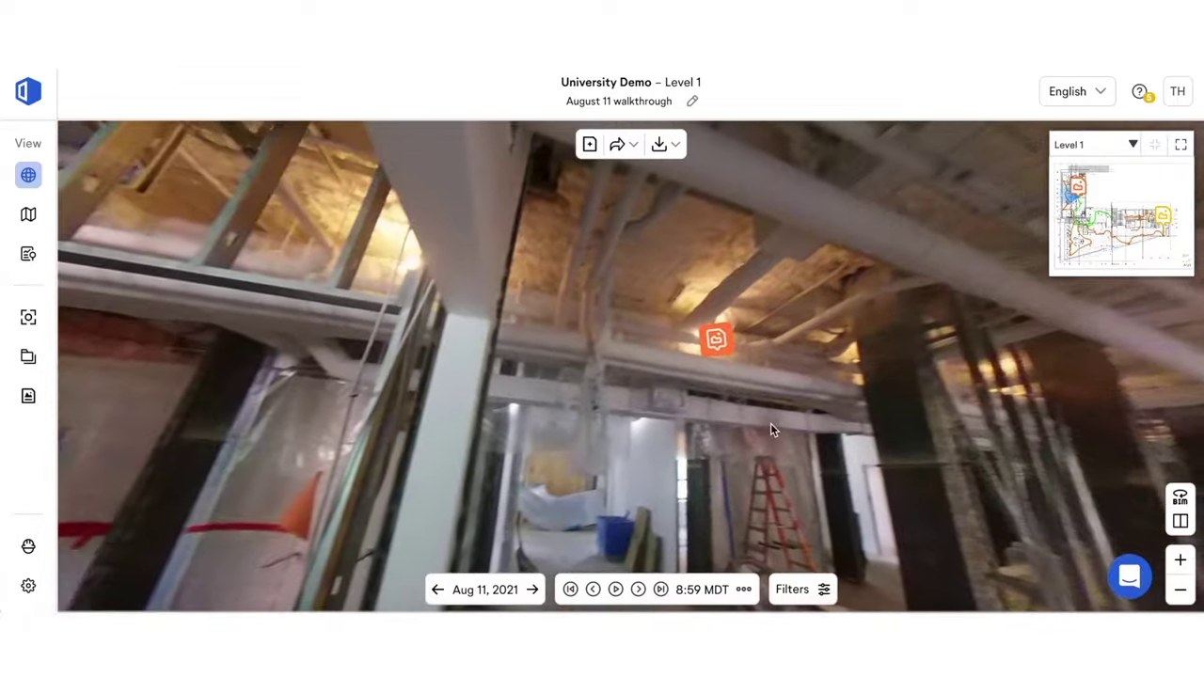
{"action": "mouse_move", "coordinate": [770, 430]}
{"action": "left_mouse_down"}
{"action": "mouse_move", "coordinate": [981, 422]}
{"action": "mouse_move", "coordinate": [724, 434]}
{"action": "mouse_move", "coordinate": [709, 416]}
{"action": "left_mouse_up"}
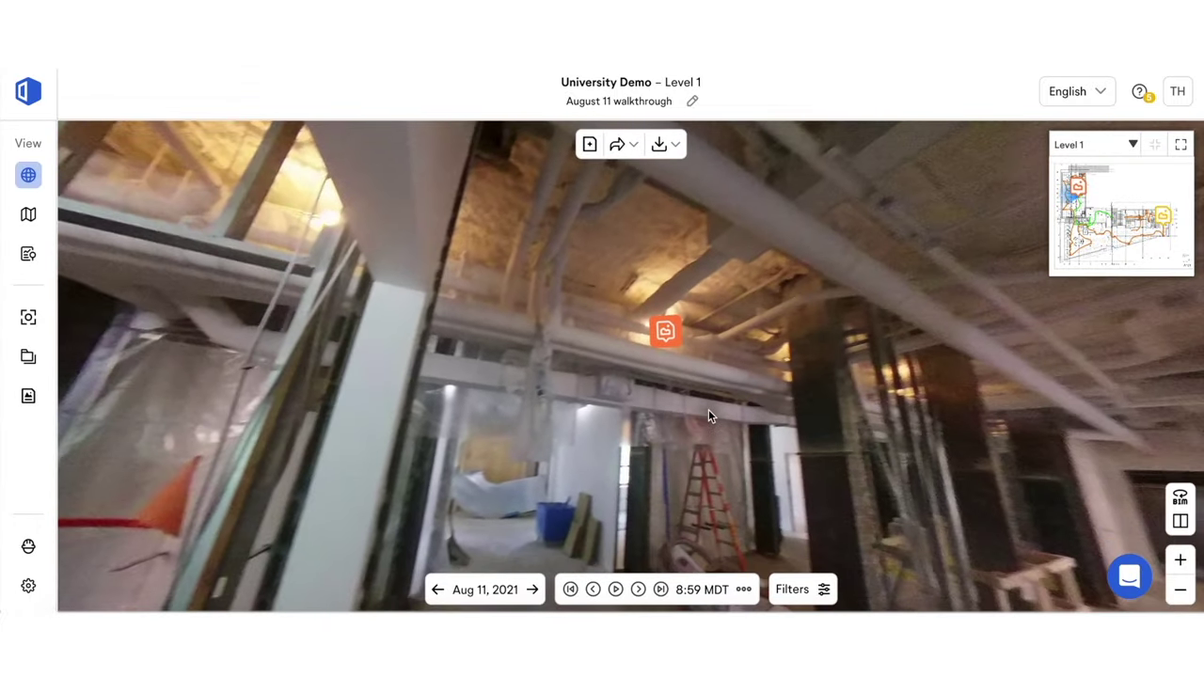
{"action": "left_click", "coordinate": [708, 416]}
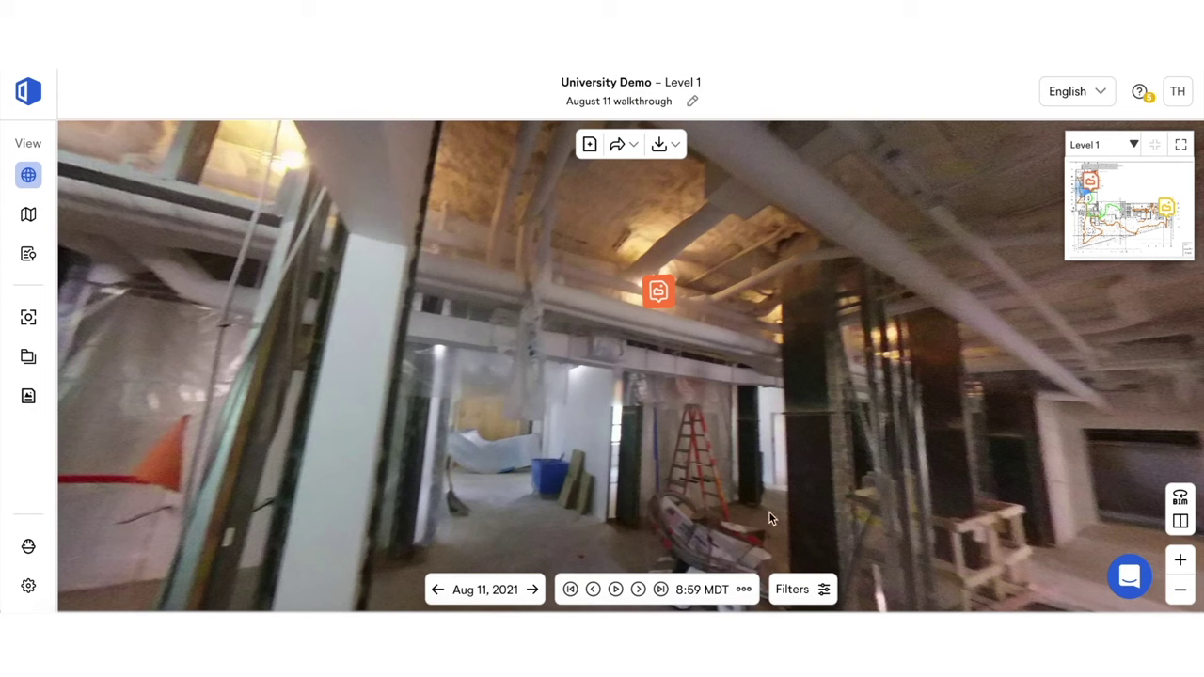
- Pair the 360° photo with the University Demo BIM model, then advance down the hallway and look toward the ceiling
{"action": "left_click", "coordinate": [1179, 500]}
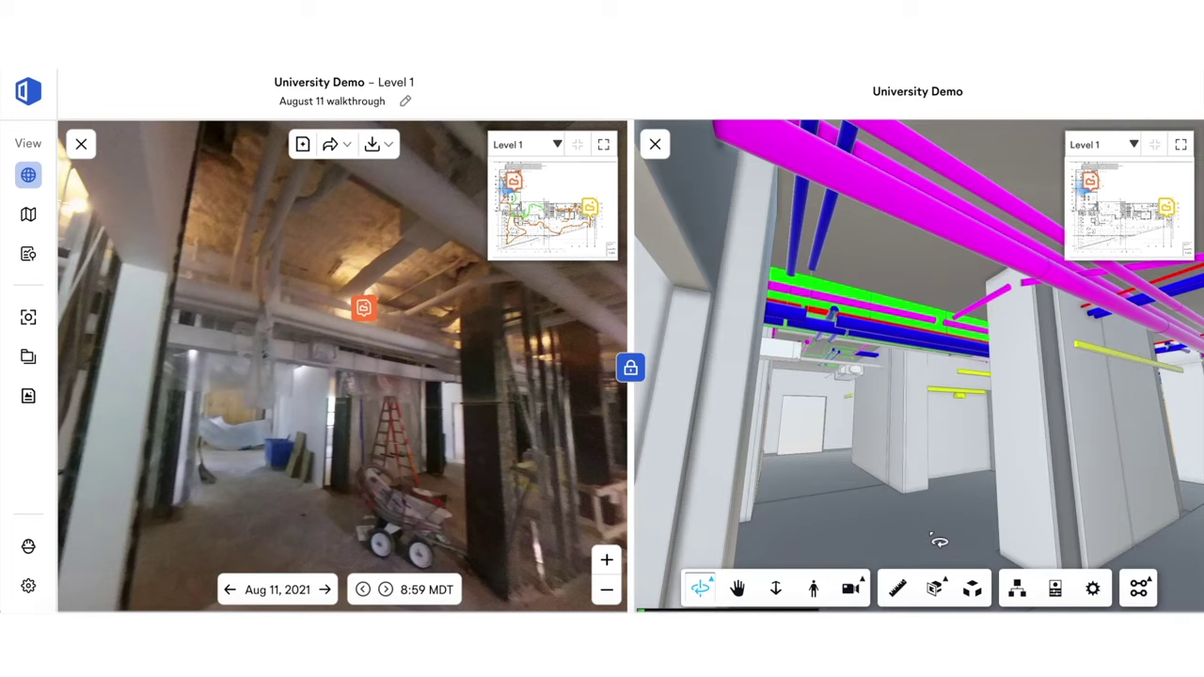
{"action": "left_click", "coordinate": [543, 415]}
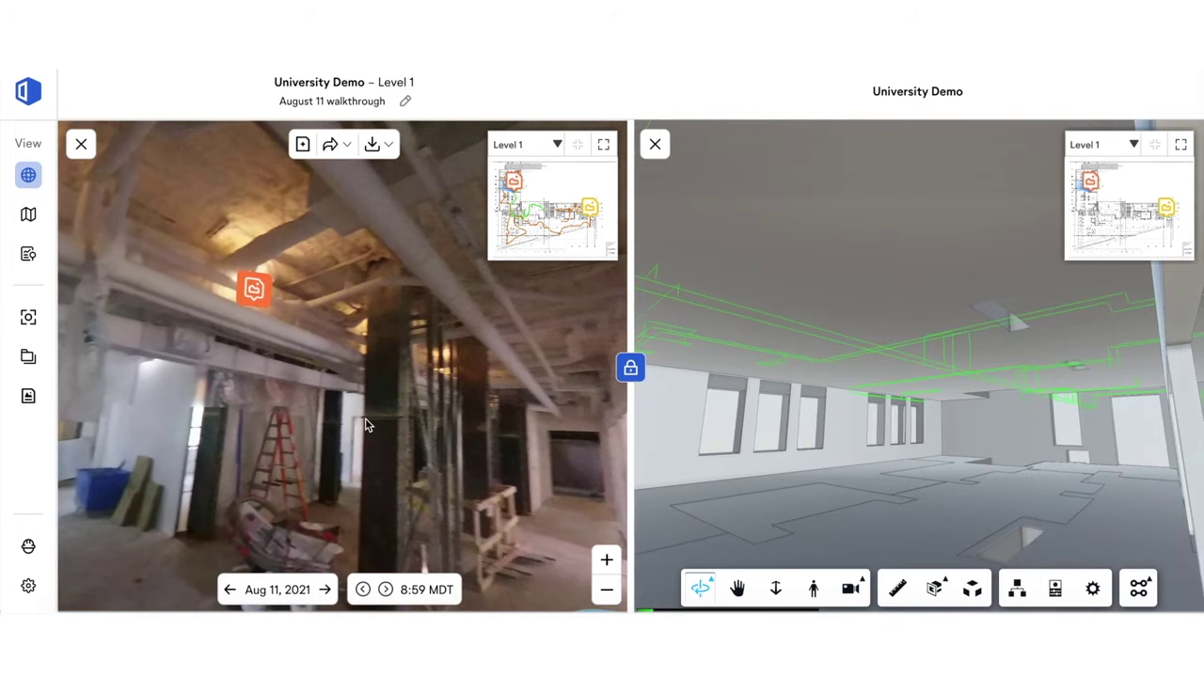
{"action": "left_click", "coordinate": [365, 418]}
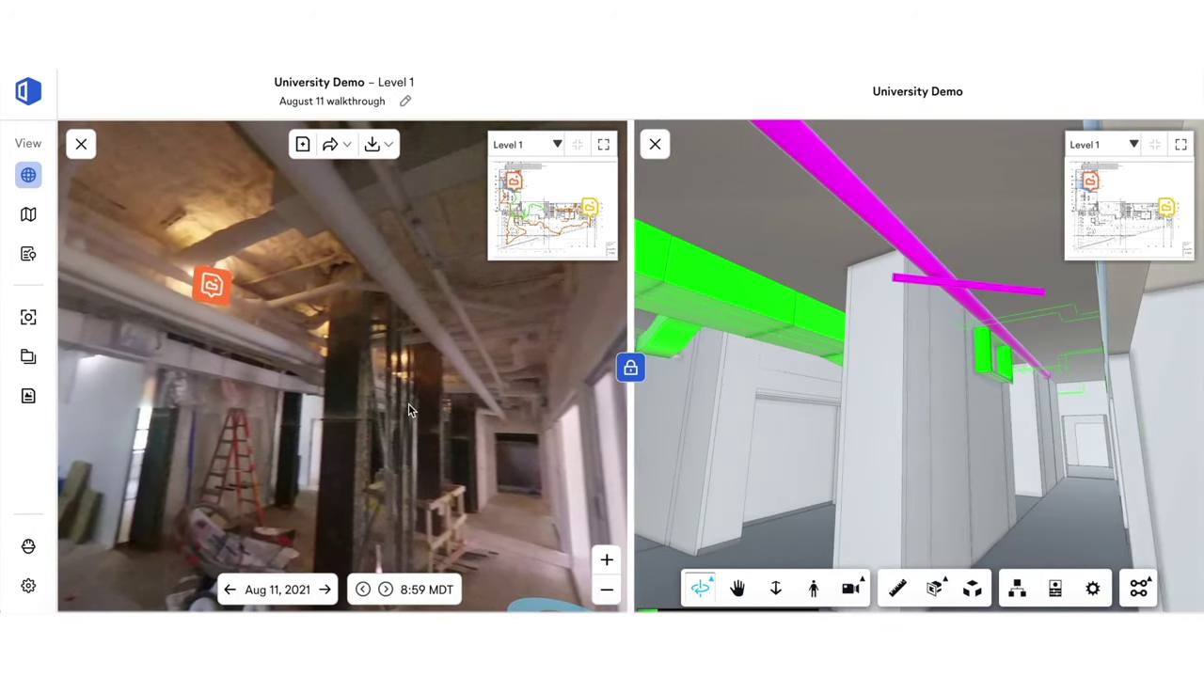
{"action": "left_click_drag", "start_coordinate": [409, 404], "coordinate": [324, 407]}
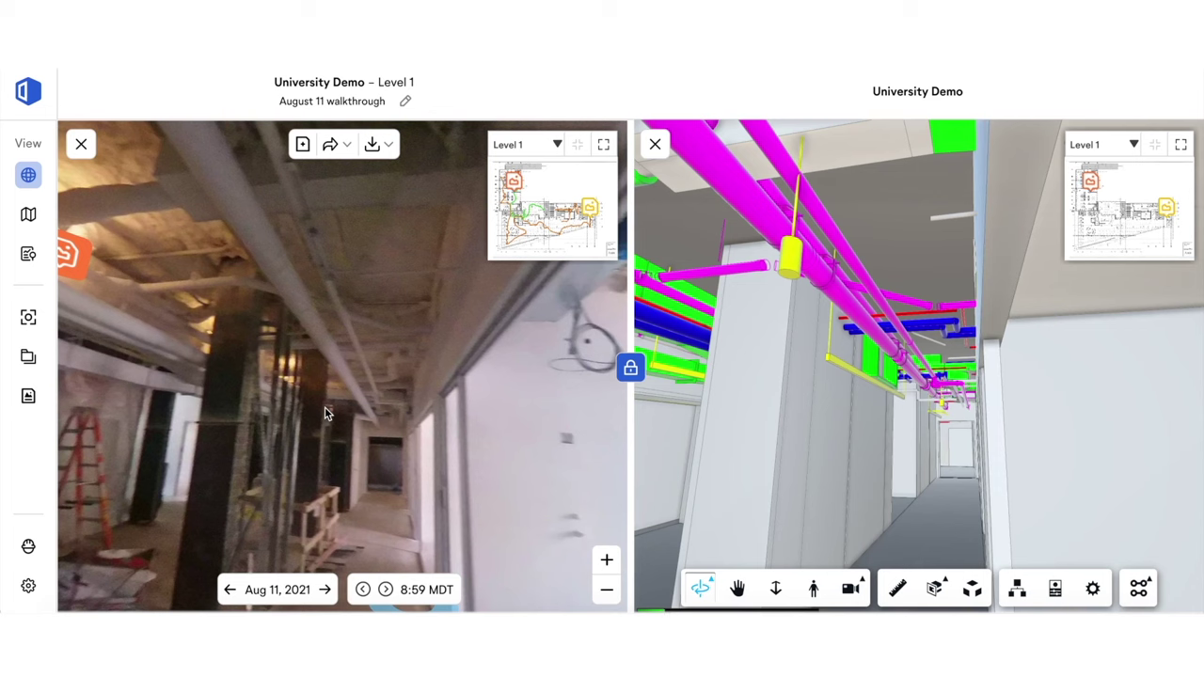
{"action": "left_click_drag", "start_coordinate": [290, 327], "coordinate": [384, 418]}
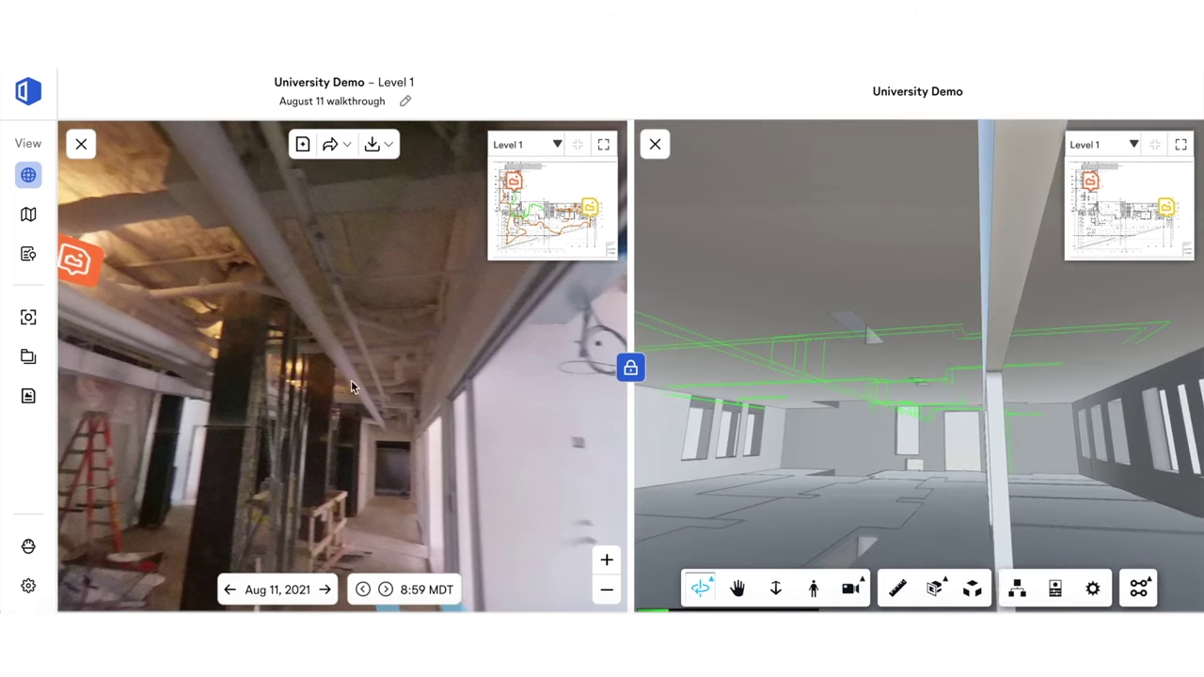